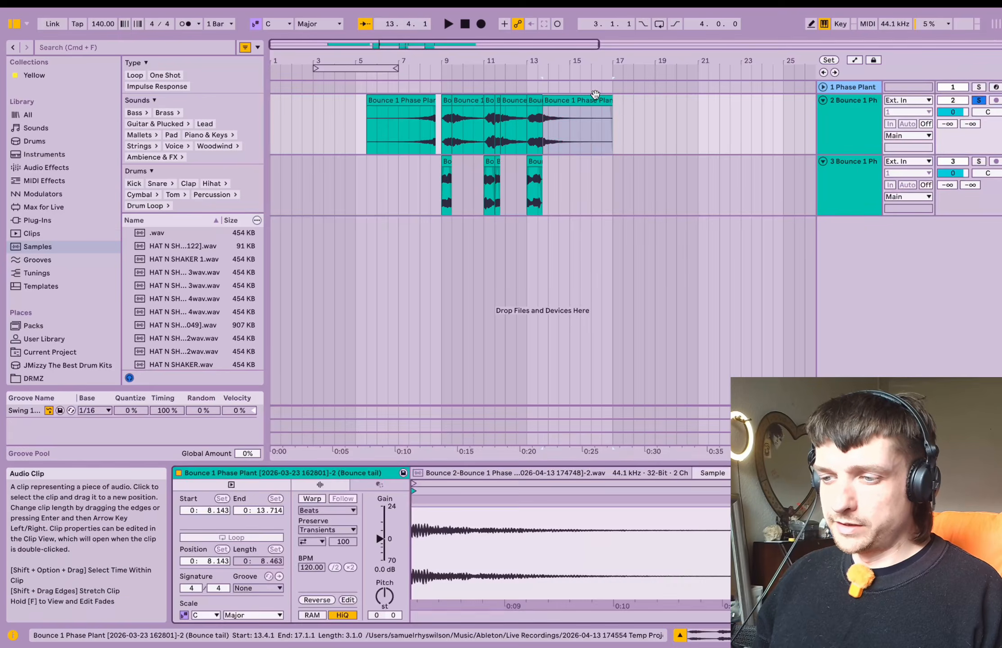
{"action": "left_click_drag", "start_coordinate": [441, 135], "coordinate": [647, 135]}
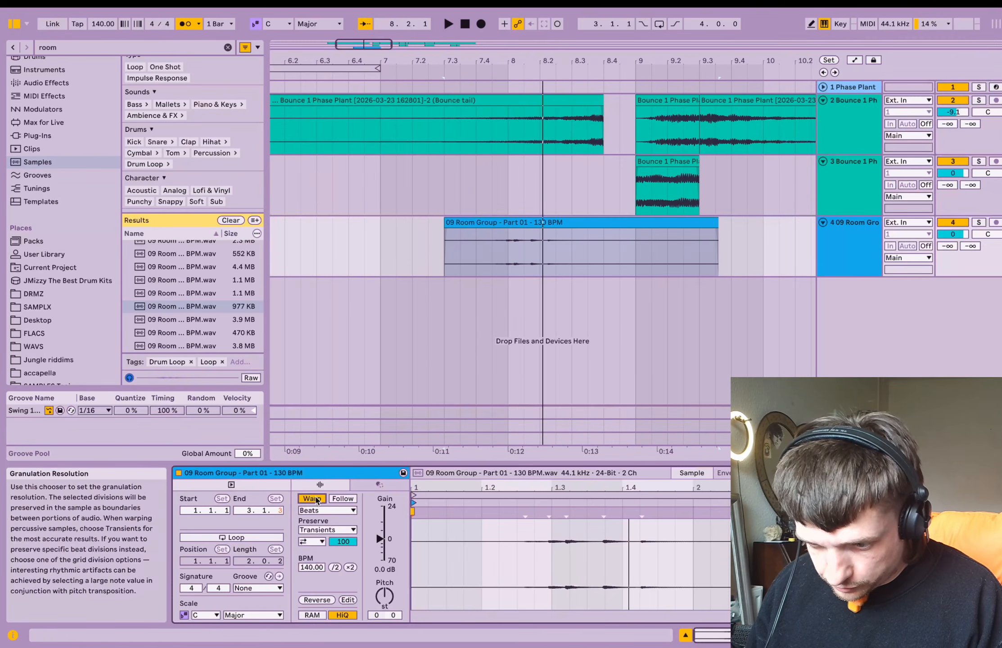
Try the Complex warp mode on the 09 Room Group clip, switch it to Re-Pitch, and play it back
{"action": "left_click", "coordinate": [325, 510]}
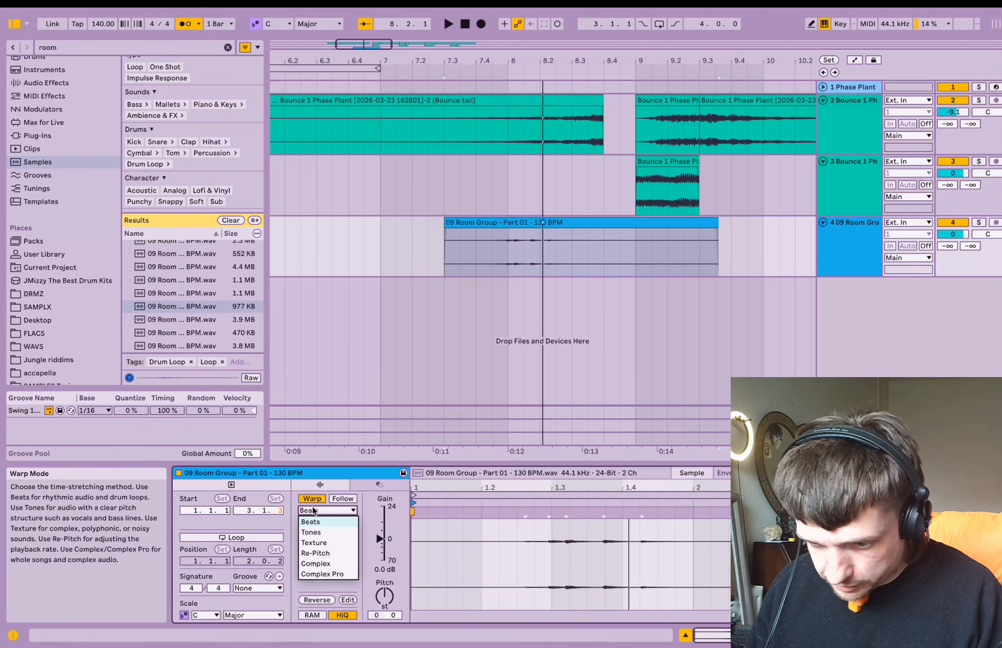
{"action": "left_click", "coordinate": [317, 563]}
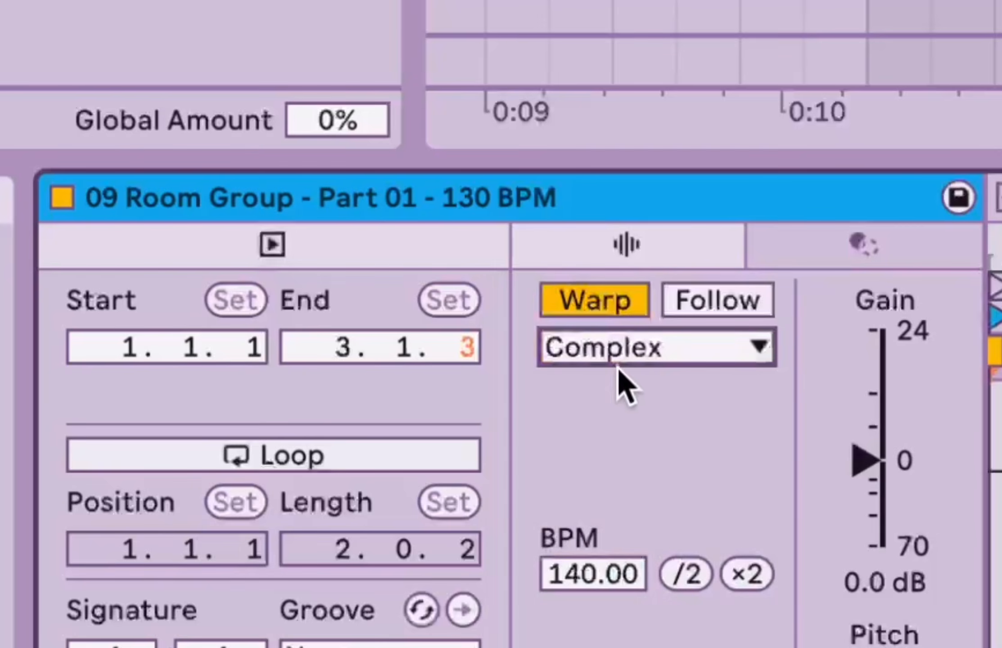
{"action": "left_click", "coordinate": [619, 361]}
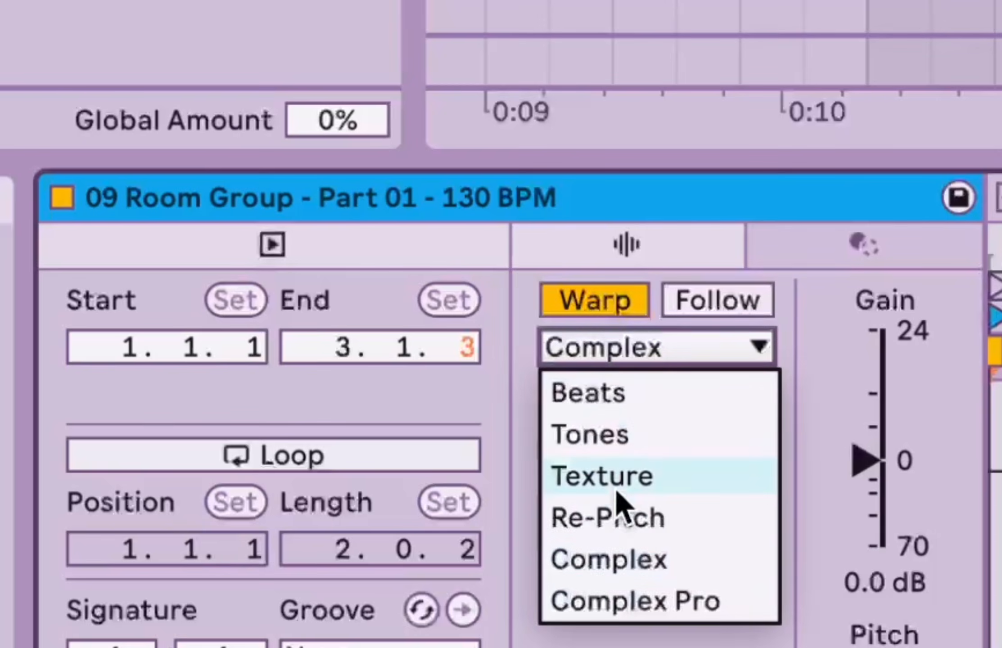
{"action": "left_click", "coordinate": [617, 517]}
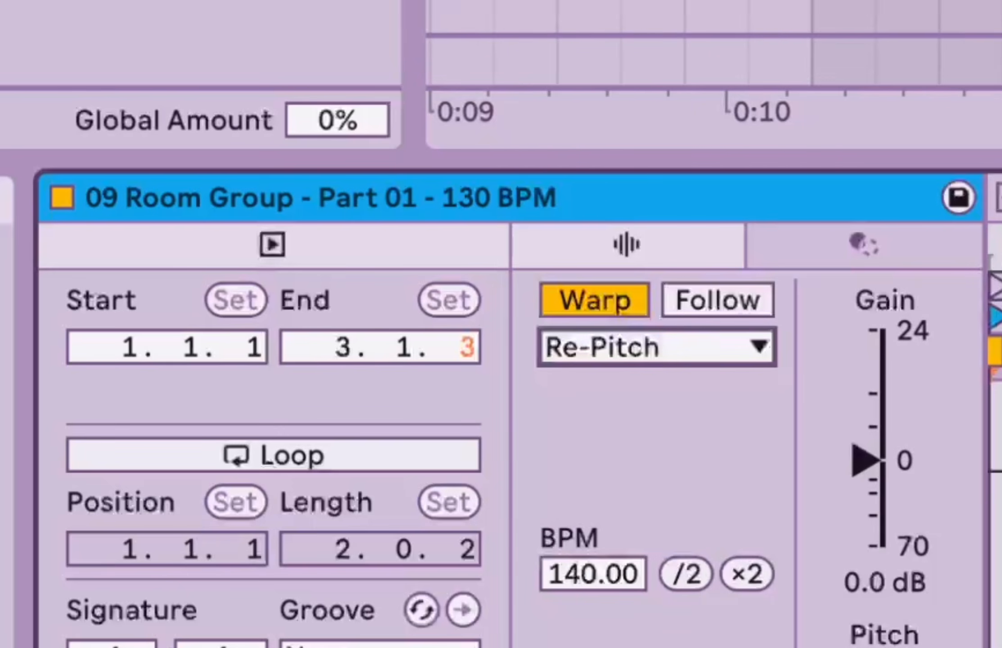
{"action": "key", "text": "space"}
{"action": "key", "text": "space"}
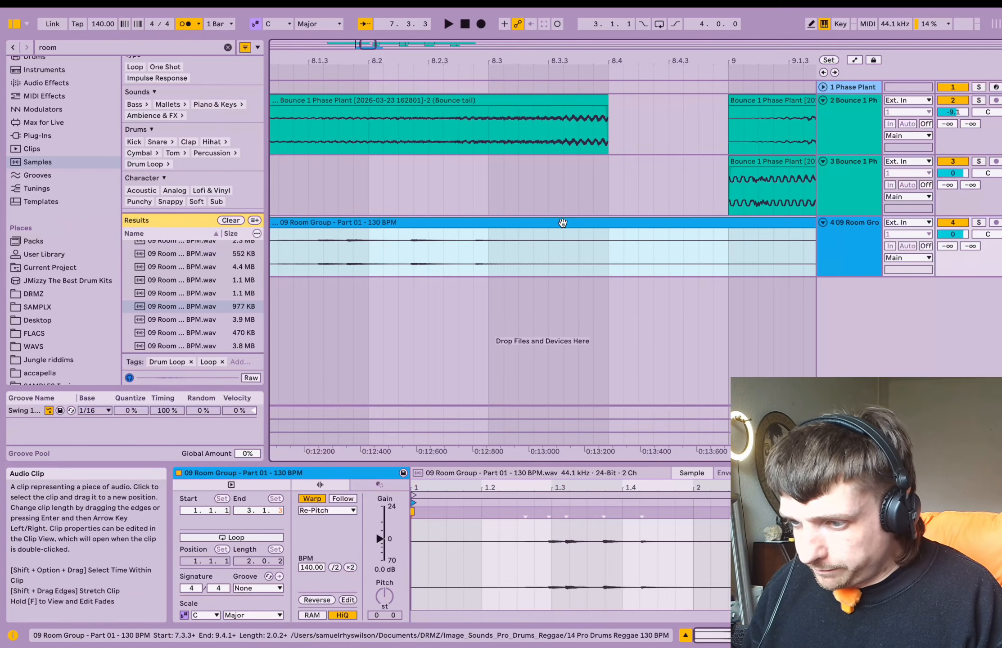
Shift the 09 Room Group clip later so its drum hits fall between 8.3 and bar 9, and play the passage
{"action": "left_click_drag", "start_coordinate": [562, 223], "coordinate": [596, 224]}
{"action": "left_click", "coordinate": [492, 205]}
{"action": "key", "text": "space"}
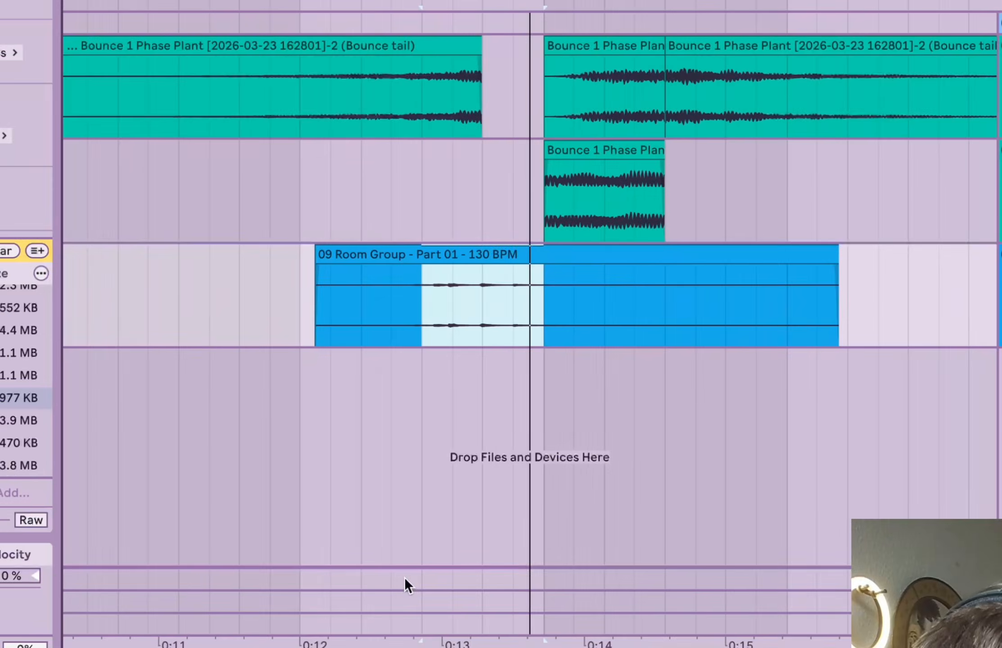
{"action": "scroll", "coordinate": [403, 577], "scroll_direction": "left", "scroll_amount": 3}
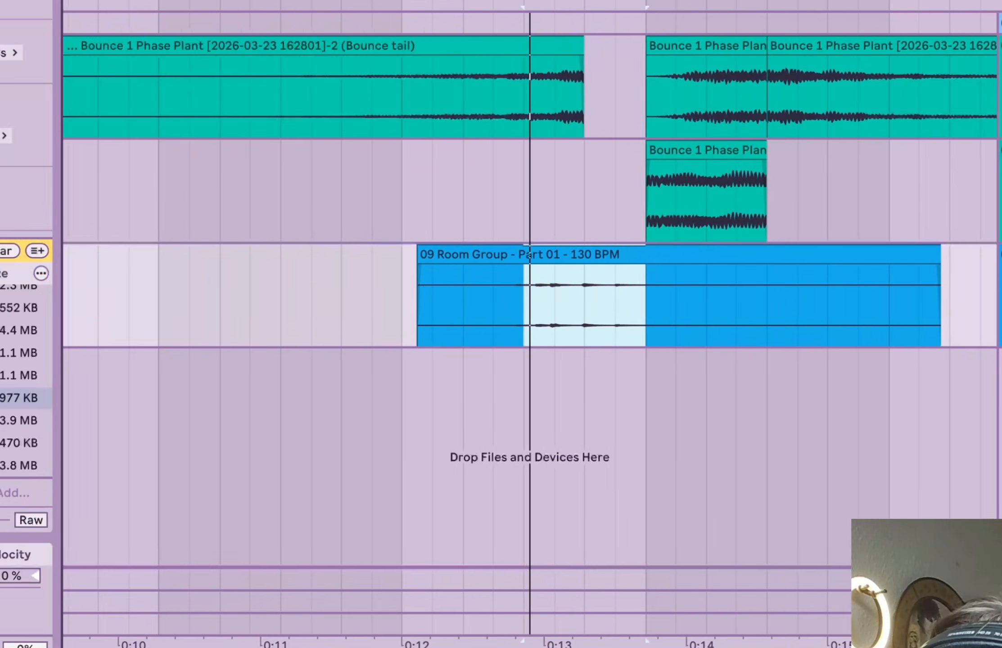
{"action": "left_click_drag", "start_coordinate": [236, 647], "coordinate": [236, 635]}
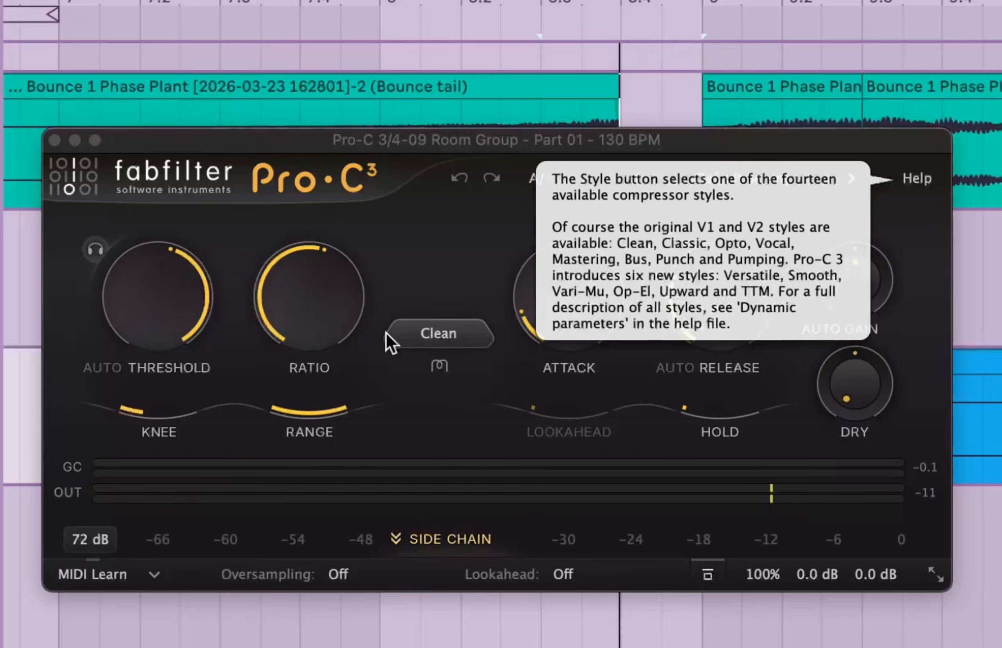
Set the oversampling of the Pro-C 3 compressor on the room drum track to 32x
{"action": "left_click", "coordinate": [132, 131]}
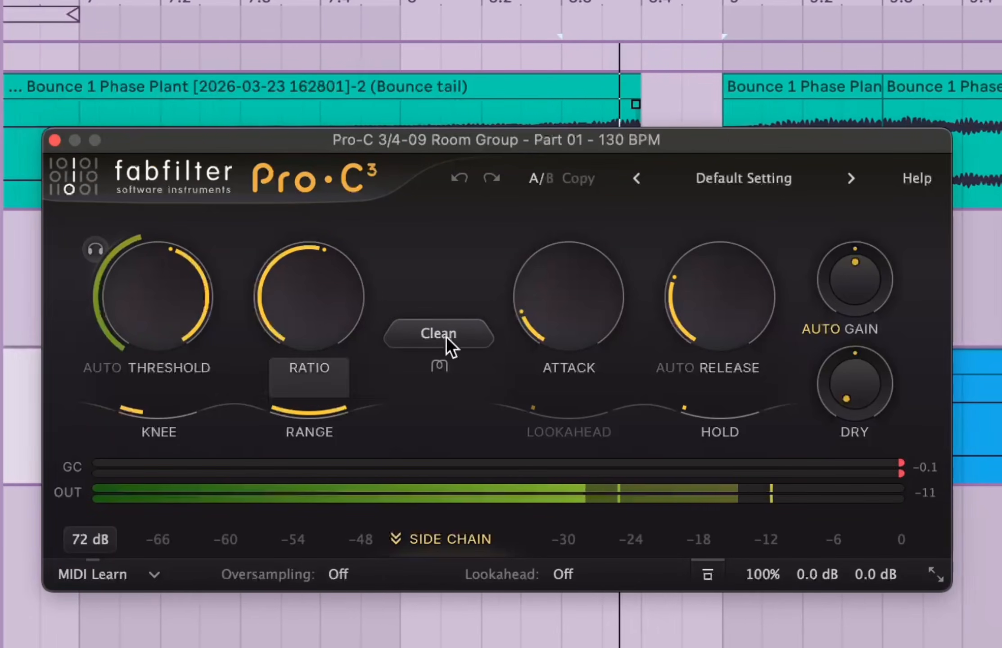
{"action": "mouse_move", "coordinate": [665, 383]}
{"action": "key", "text": "space"}
{"action": "left_click", "coordinate": [338, 574]}
{"action": "left_click", "coordinate": [360, 646]}
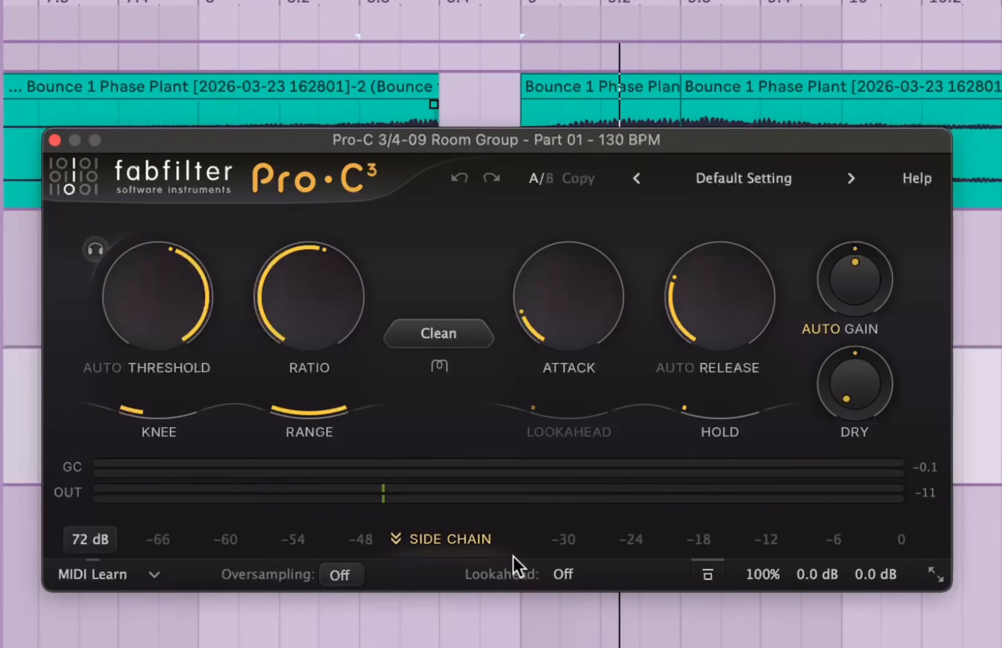
During playback, lengthen the compressor's attack and set its release to about 185.6 ms, closing the plug-in window
{"action": "key", "text": "space"}
{"action": "mouse_move", "coordinate": [595, 342]}
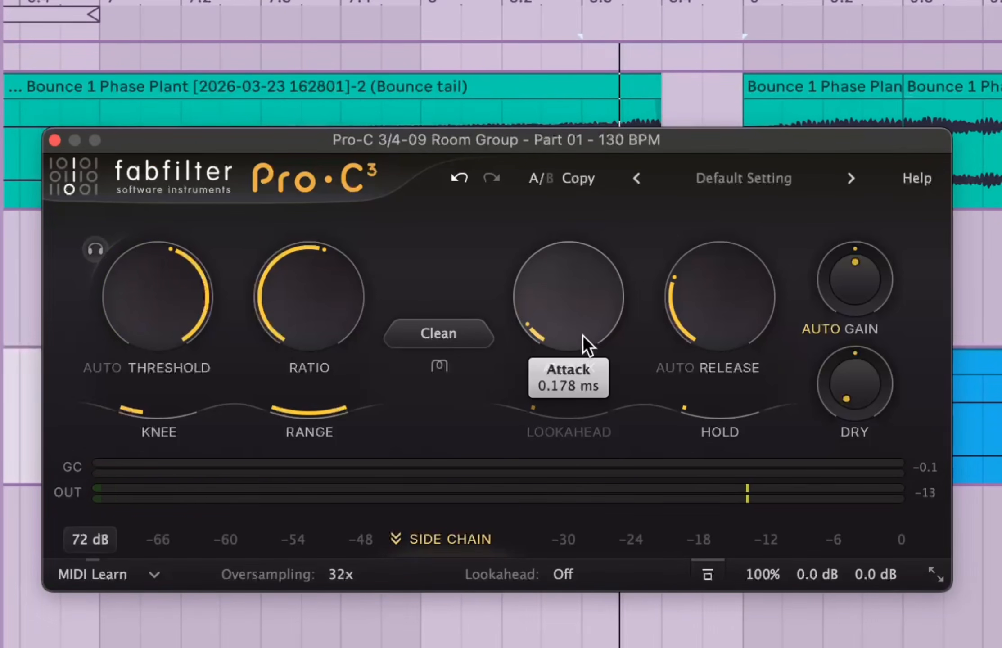
{"action": "left_click_drag", "start_coordinate": [588, 344], "coordinate": [577, 315]}
{"action": "left_click_drag", "start_coordinate": [738, 302], "coordinate": [723, 261]}
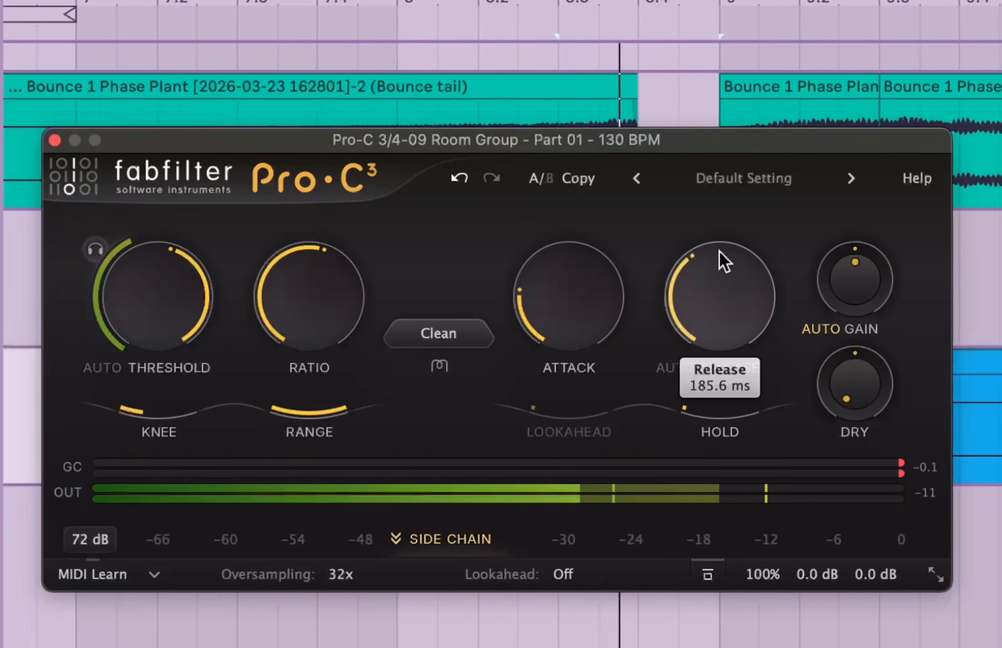
{"action": "left_click", "coordinate": [54, 140]}
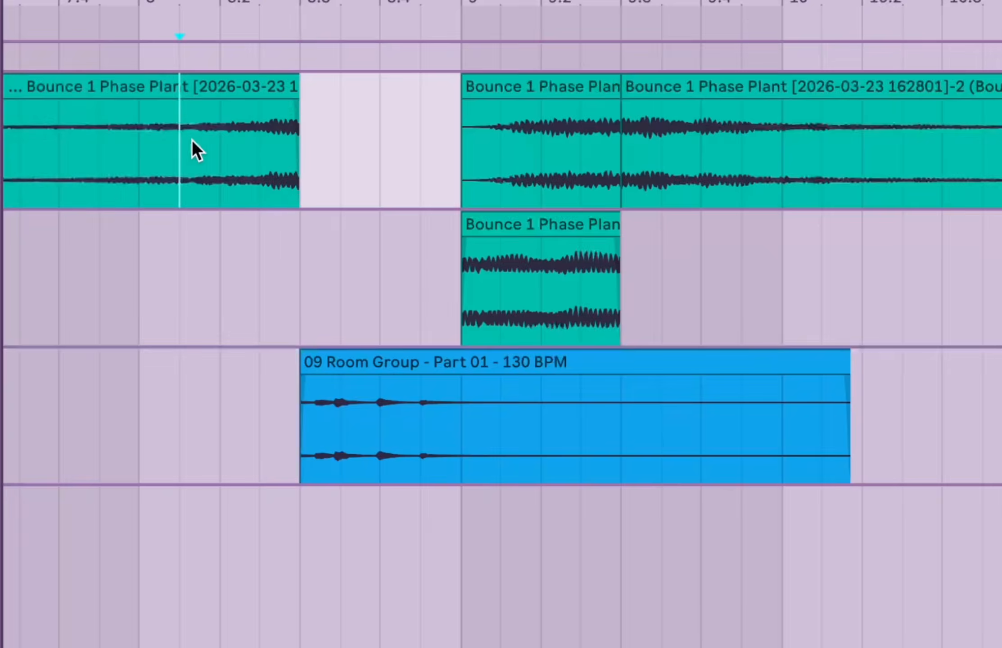
Play the passage and trim the 09 Room Group clip so that it ends at bar 9
{"action": "key", "text": "space"}
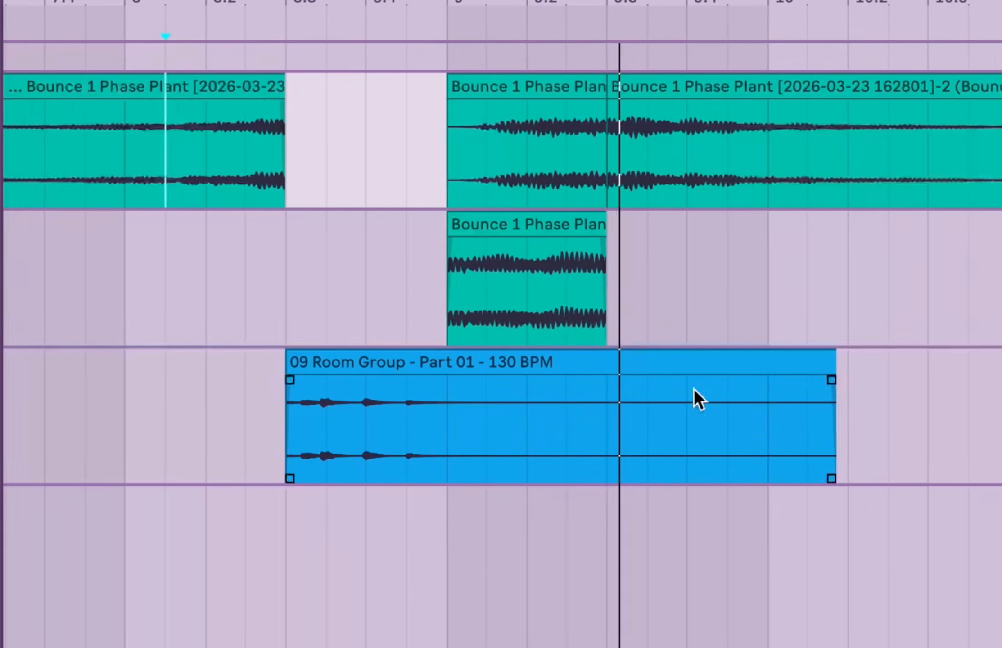
{"action": "key", "text": "space"}
{"action": "left_click_drag", "start_coordinate": [786, 365], "coordinate": [447, 388]}
Find the KICK BOOMN sample, place it at bar 9 on a new track, and set that track's volume to -4.7 dB
{"action": "type", "text": "kick"}
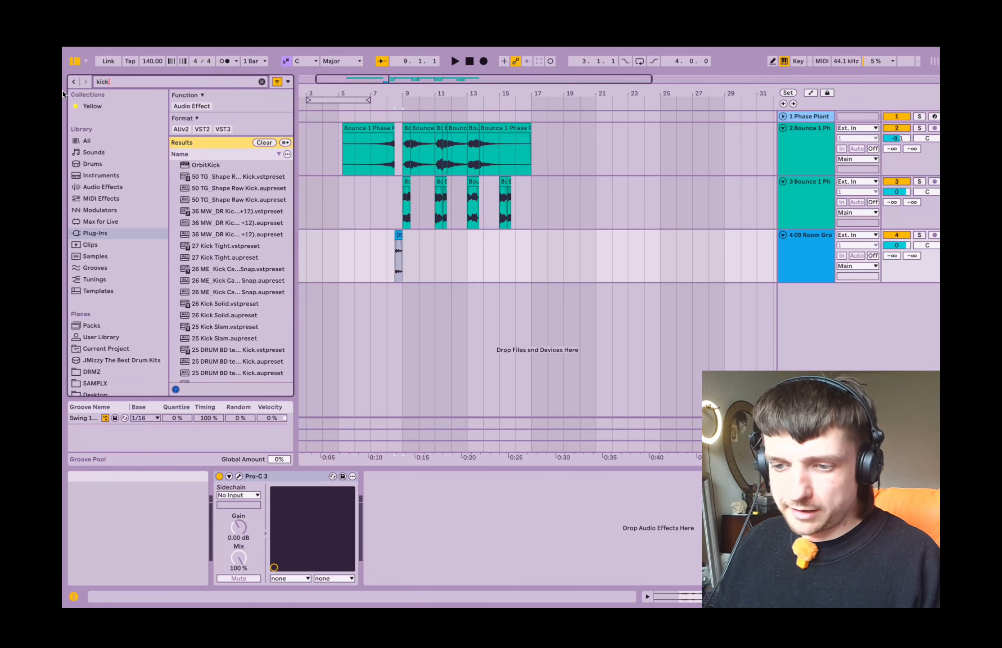
{"action": "left_click_drag", "start_coordinate": [951, 295], "coordinate": [951, 306]}
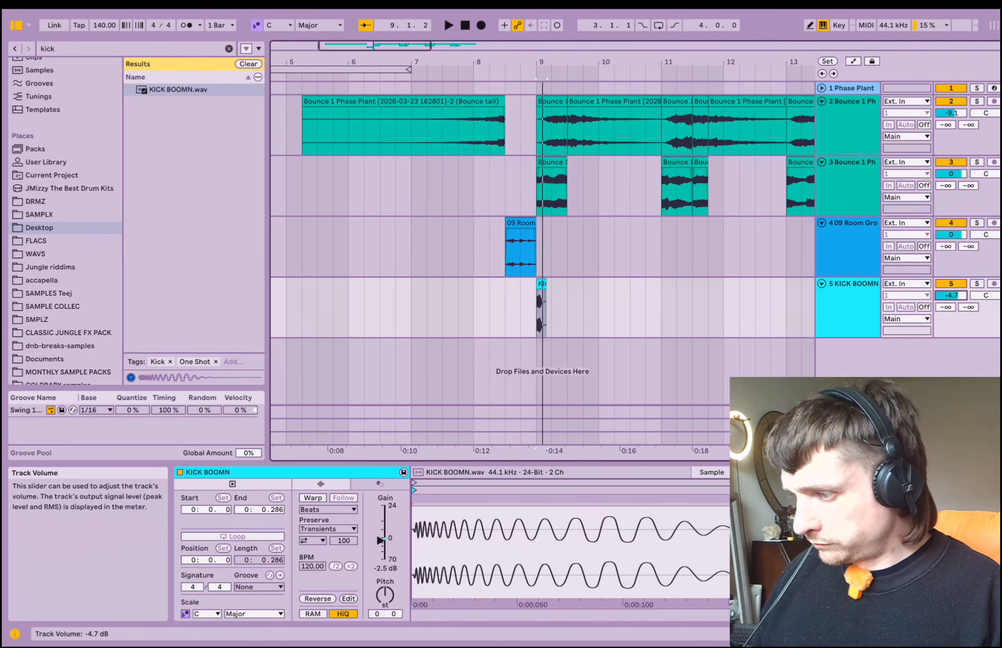
{"action": "key", "text": "space"}
{"action": "key", "text": "space"}
Place rim wonk 1.wav on a new track just before 9.3 and copy the kick to bar 10
{"action": "key", "text": "space"}
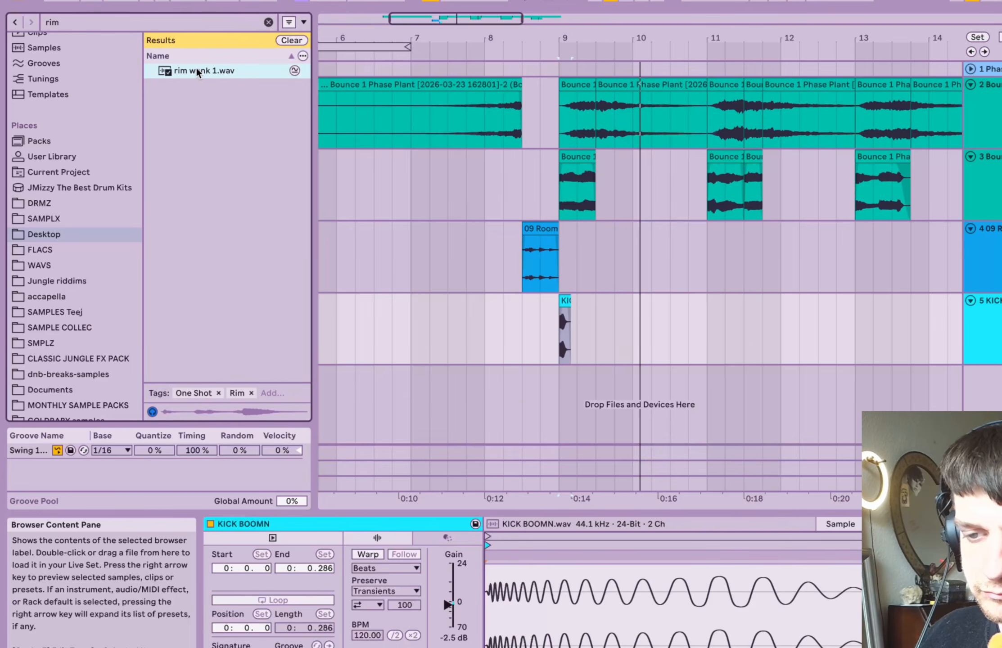
{"action": "left_click_drag", "start_coordinate": [198, 73], "coordinate": [544, 370]}
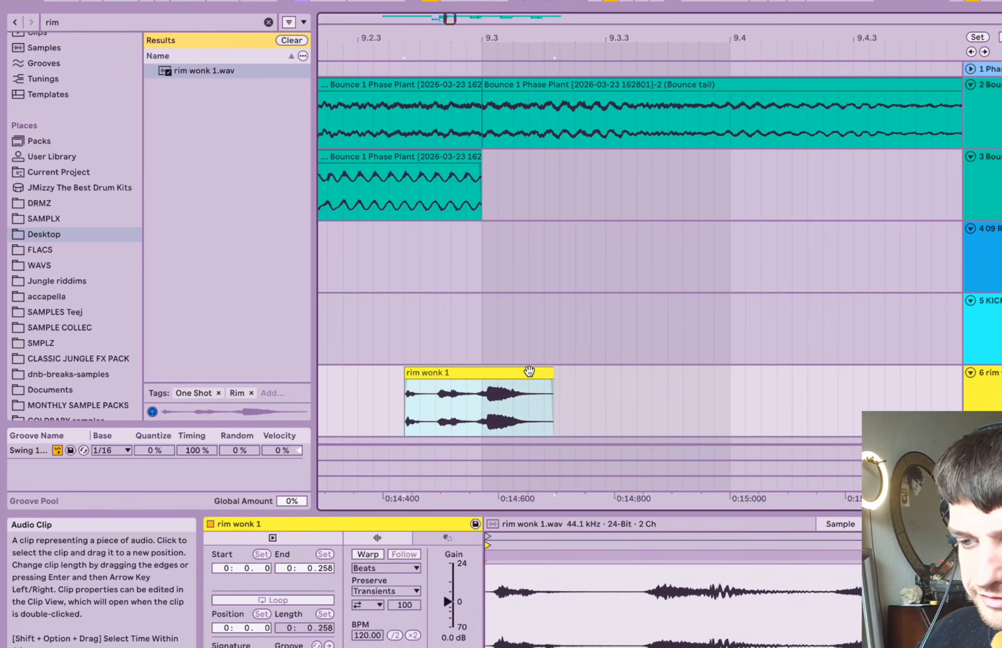
{"action": "left_click", "coordinate": [417, 343]}
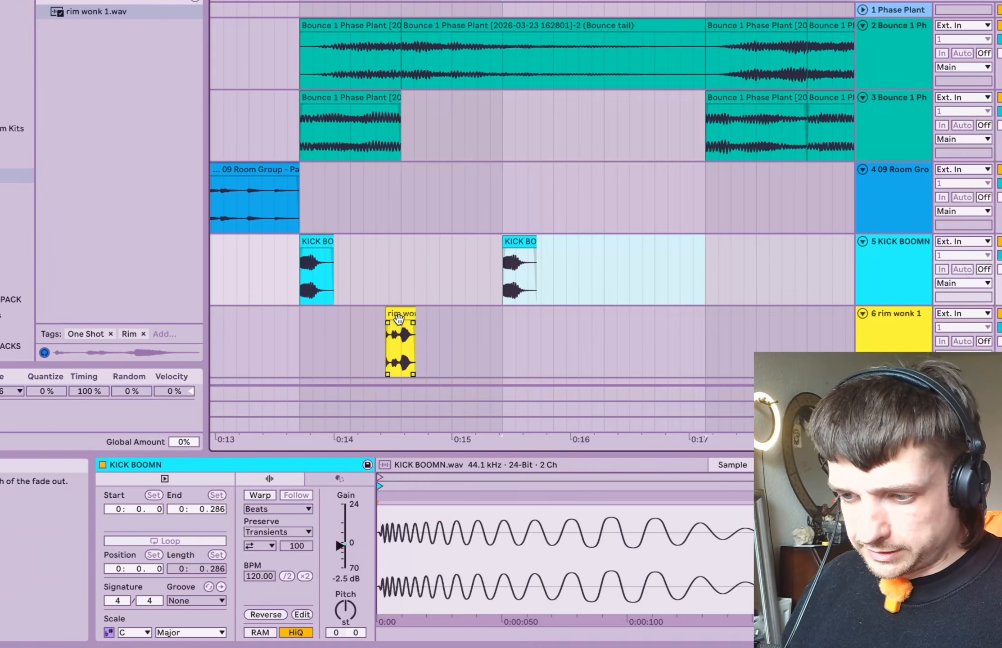
Add ValhallaShimmer to the rim wonk 1 track, set its size to 0.26, and close the plug-in window
{"action": "left_click", "coordinate": [399, 319]}
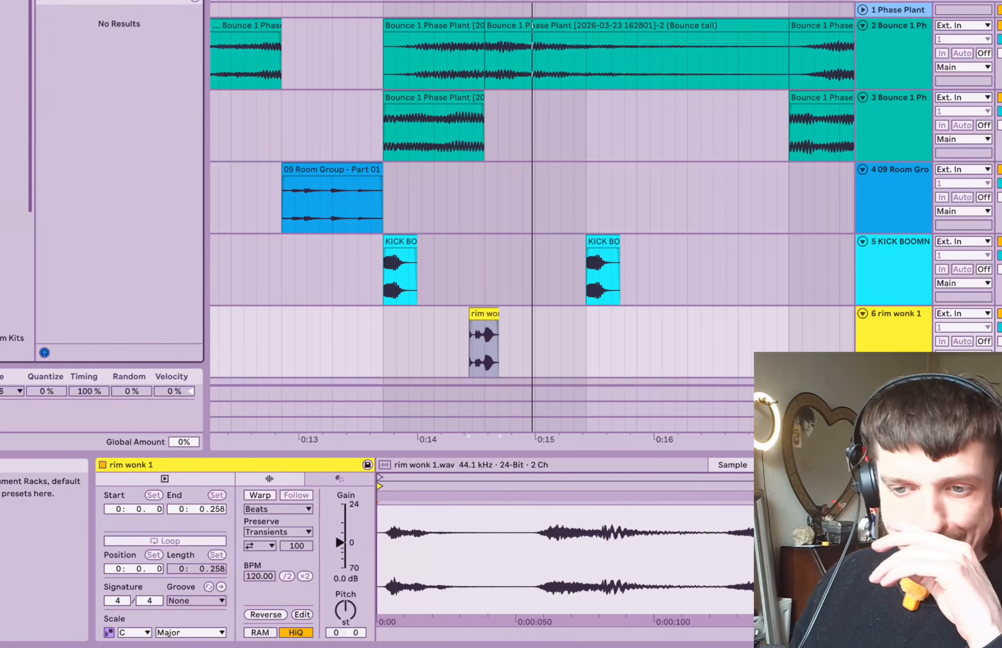
{"action": "left_click", "coordinate": [5, 167]}
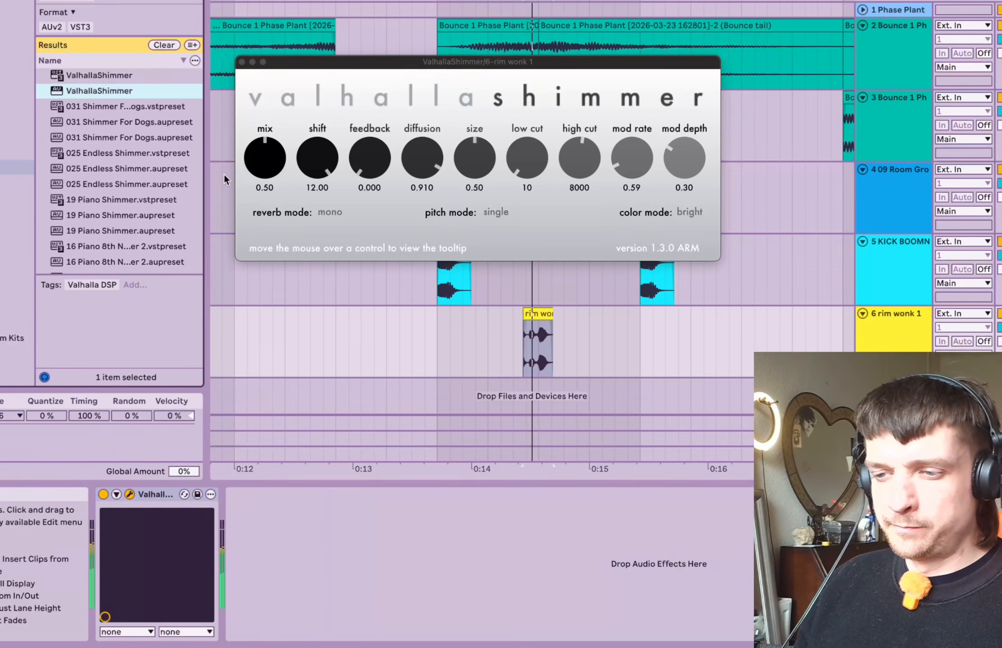
{"action": "left_click_drag", "start_coordinate": [480, 179], "coordinate": [479, 213]}
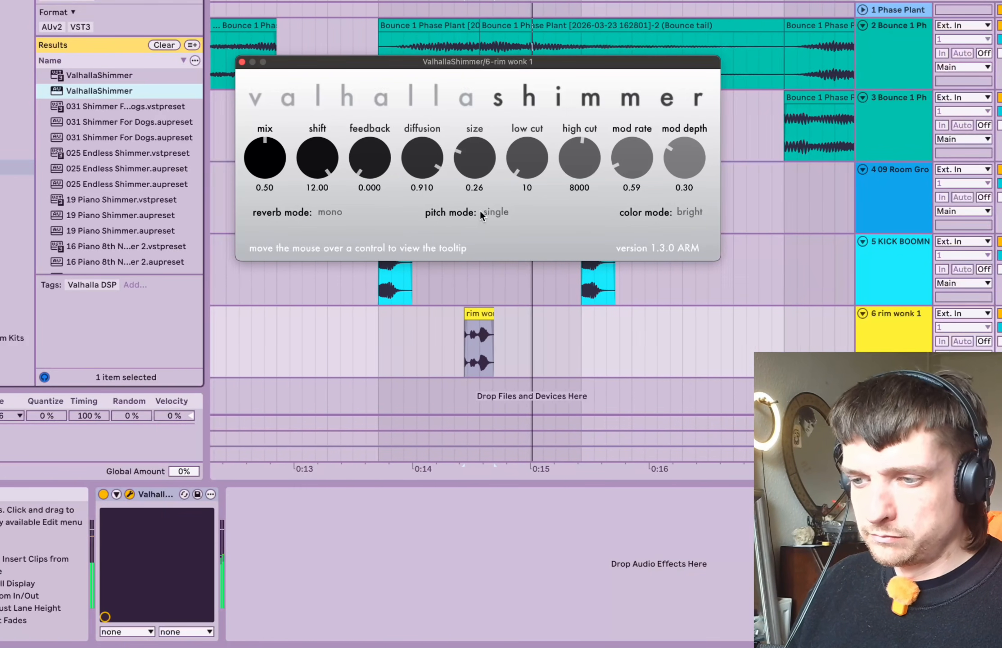
{"action": "left_click", "coordinate": [242, 63]}
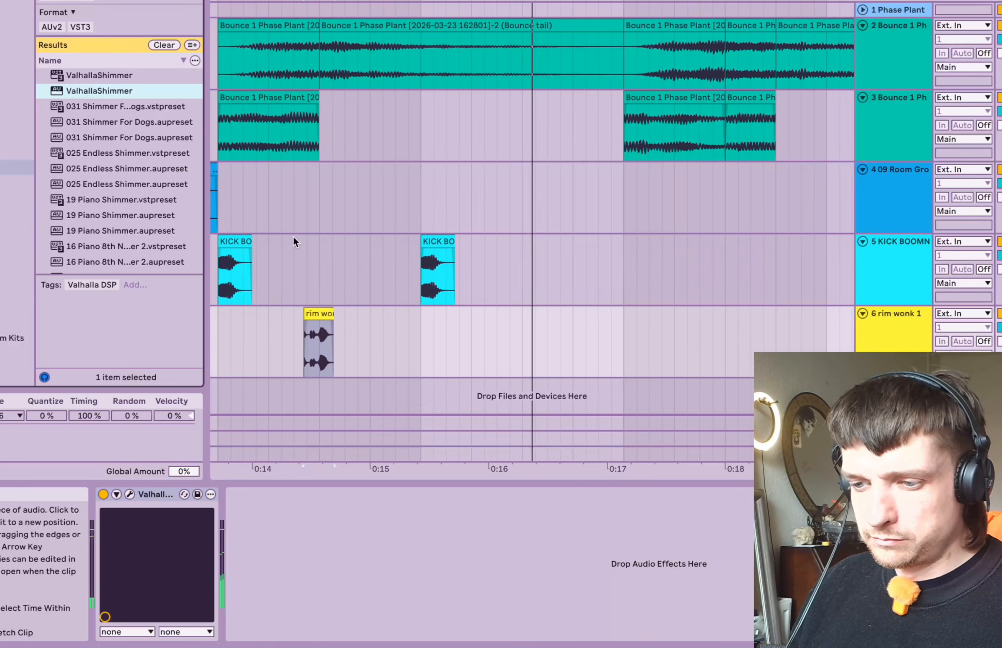
Lower the pitch of the rim wonk 1 clip slightly and nudge it earlier so its loudest hit lands on 9.3
{"action": "double_click", "coordinate": [331, 314]}
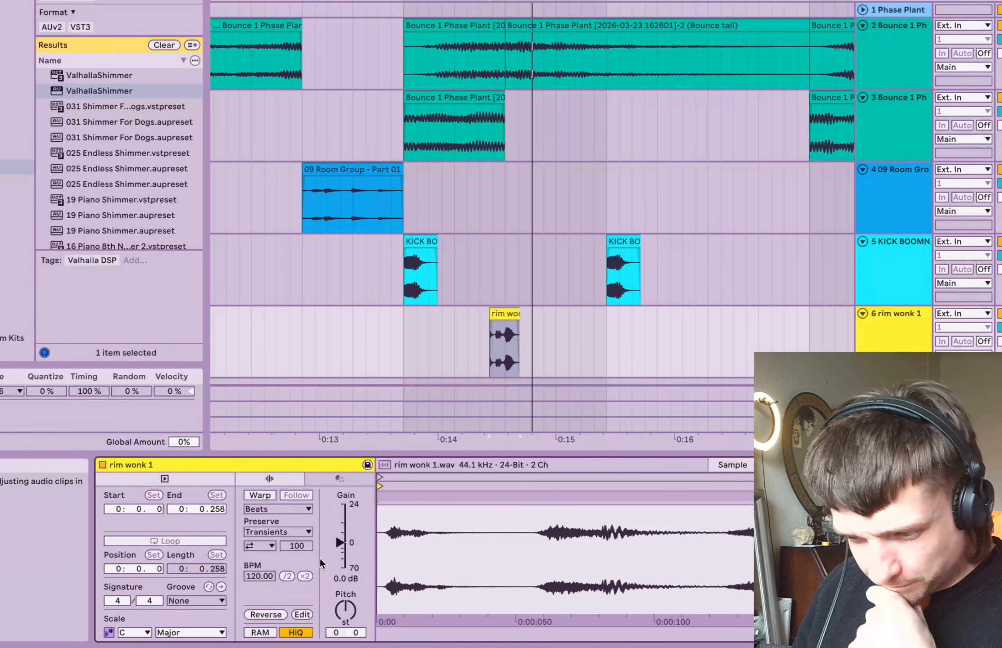
{"action": "left_click_drag", "start_coordinate": [347, 603], "coordinate": [348, 607]}
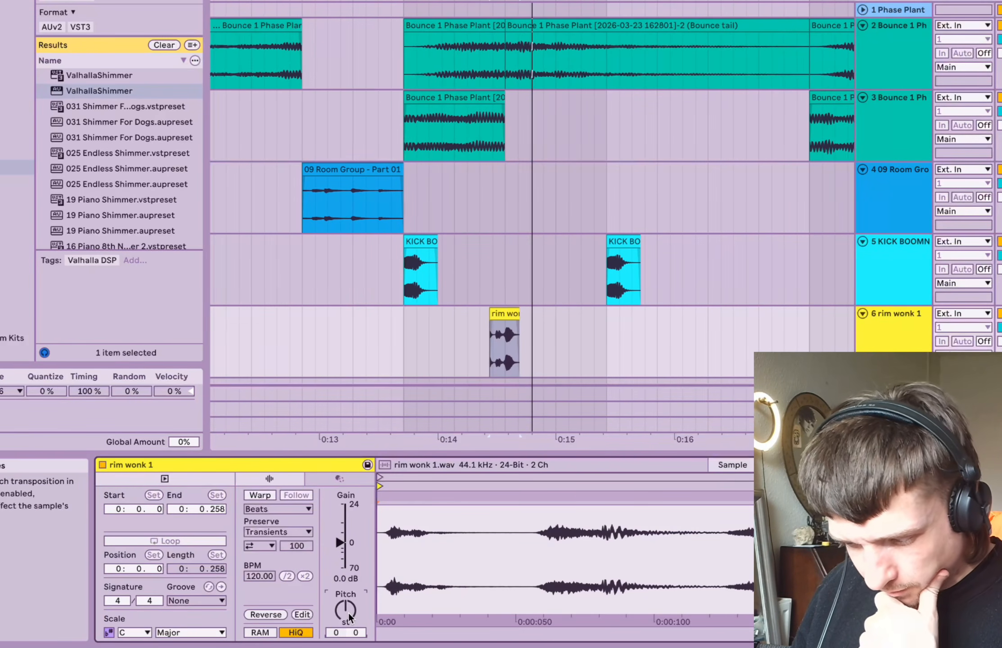
{"action": "key", "text": "space"}
{"action": "scroll", "coordinate": [436, 396], "scroll_direction": "up", "scroll_amount": 5}
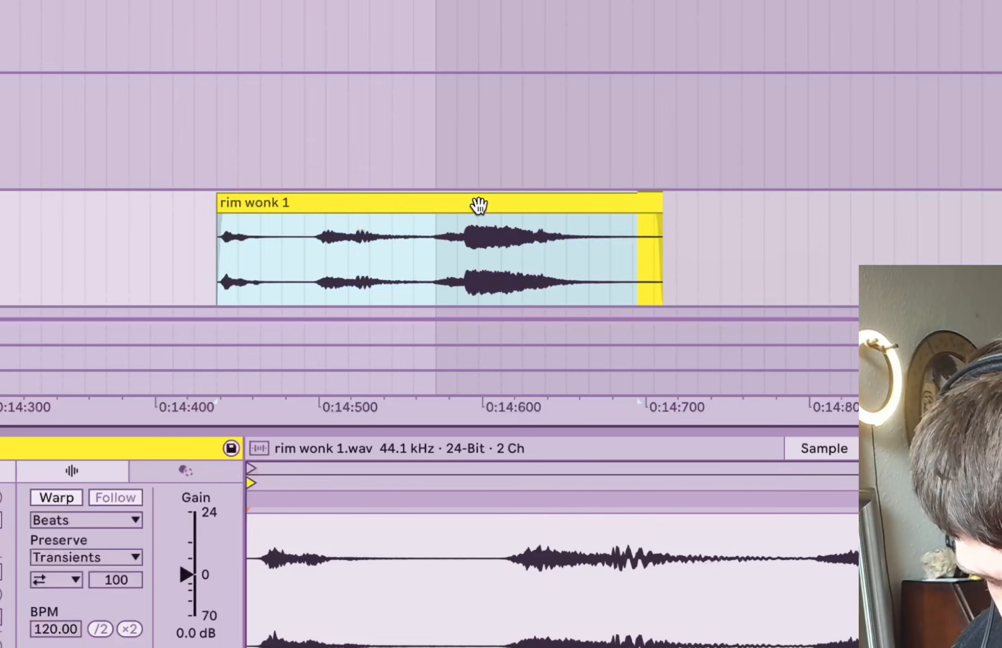
{"action": "left_click_drag", "start_coordinate": [479, 205], "coordinate": [455, 211]}
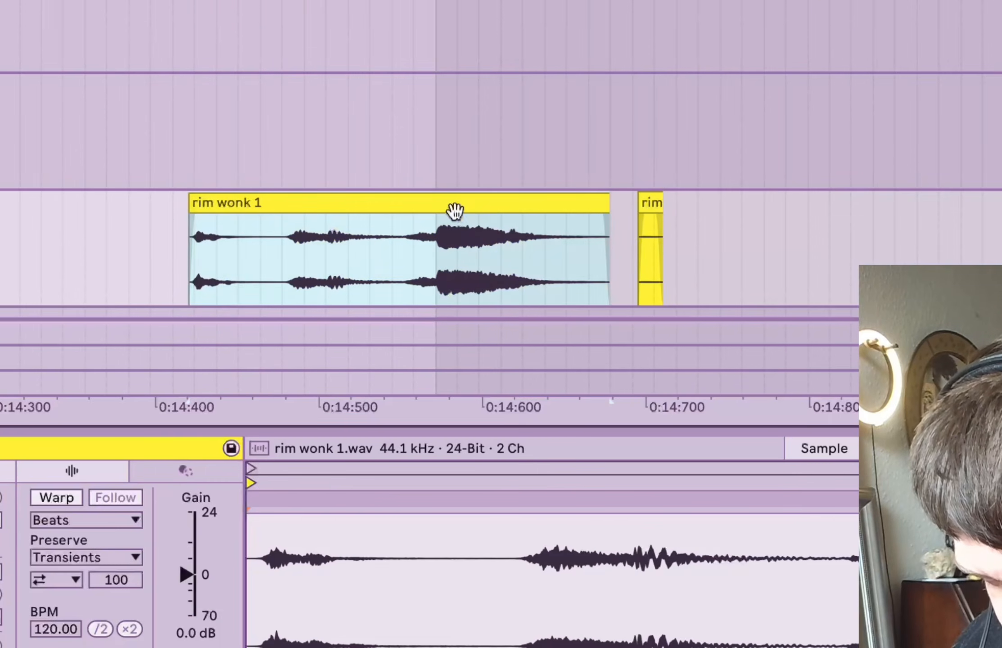
{"action": "left_click", "coordinate": [424, 172]}
{"action": "scroll", "coordinate": [402, 150], "scroll_direction": "down", "scroll_amount": 6}
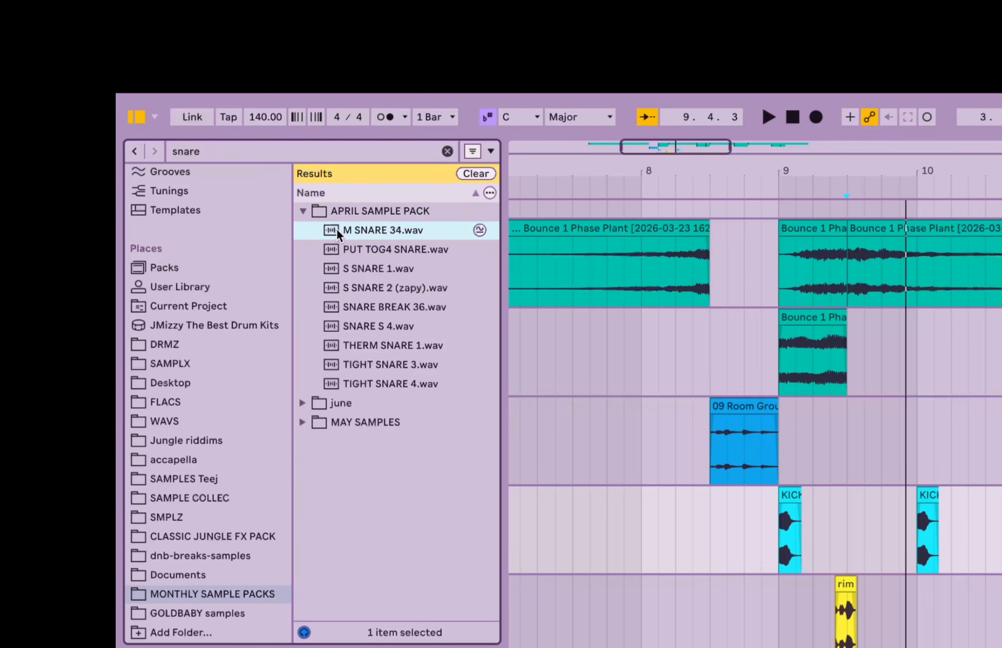
Audition the snare samples in the APRIL SAMPLE PACK and add a TIGHT SNARE sample on a new track
{"action": "left_click", "coordinate": [447, 152]}
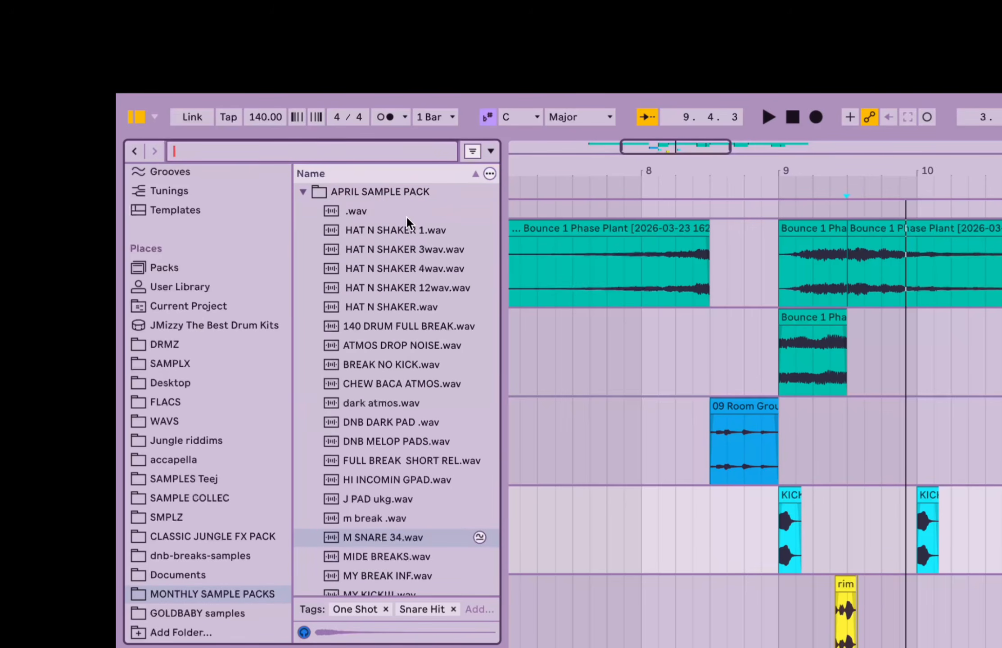
{"action": "left_click", "coordinate": [405, 231]}
{"action": "left_click", "coordinate": [399, 262]}
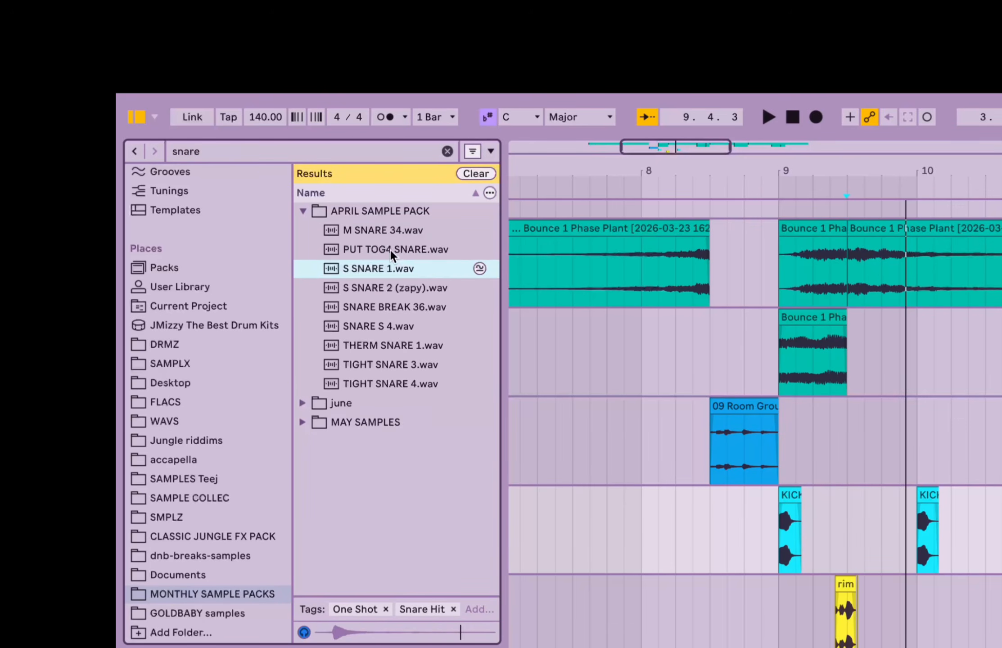
{"action": "left_click", "coordinate": [389, 250]}
{"action": "left_click", "coordinate": [388, 269]}
{"action": "left_click", "coordinate": [386, 284]}
{"action": "left_click", "coordinate": [384, 308]}
{"action": "left_click", "coordinate": [383, 326]}
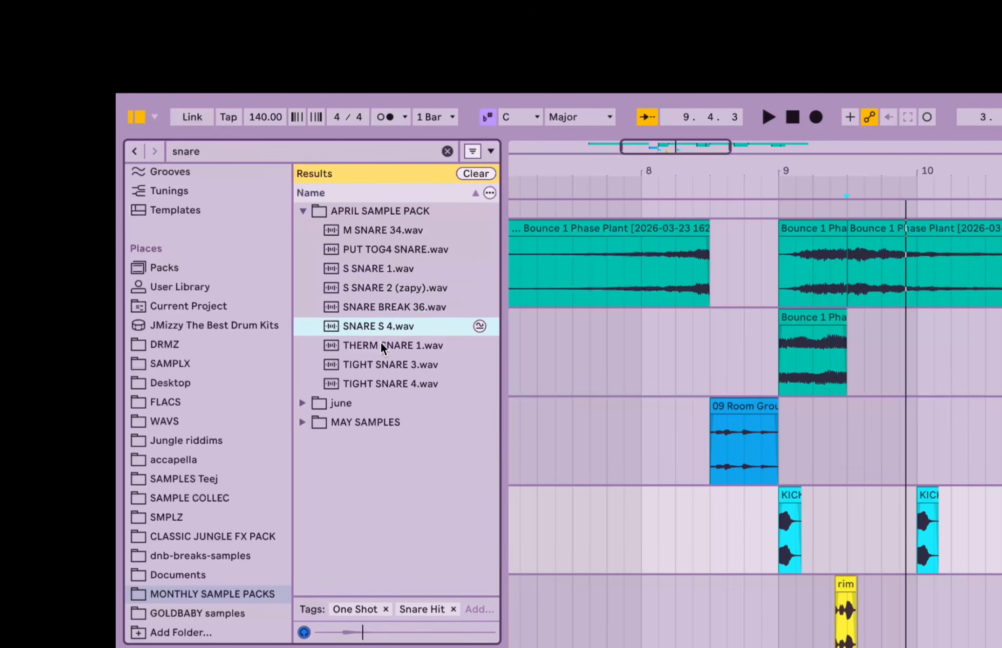
{"action": "left_click", "coordinate": [380, 346]}
{"action": "left_click", "coordinate": [379, 364]}
{"action": "left_click", "coordinate": [380, 382]}
{"action": "left_click", "coordinate": [373, 365]}
{"action": "left_click", "coordinate": [374, 377]}
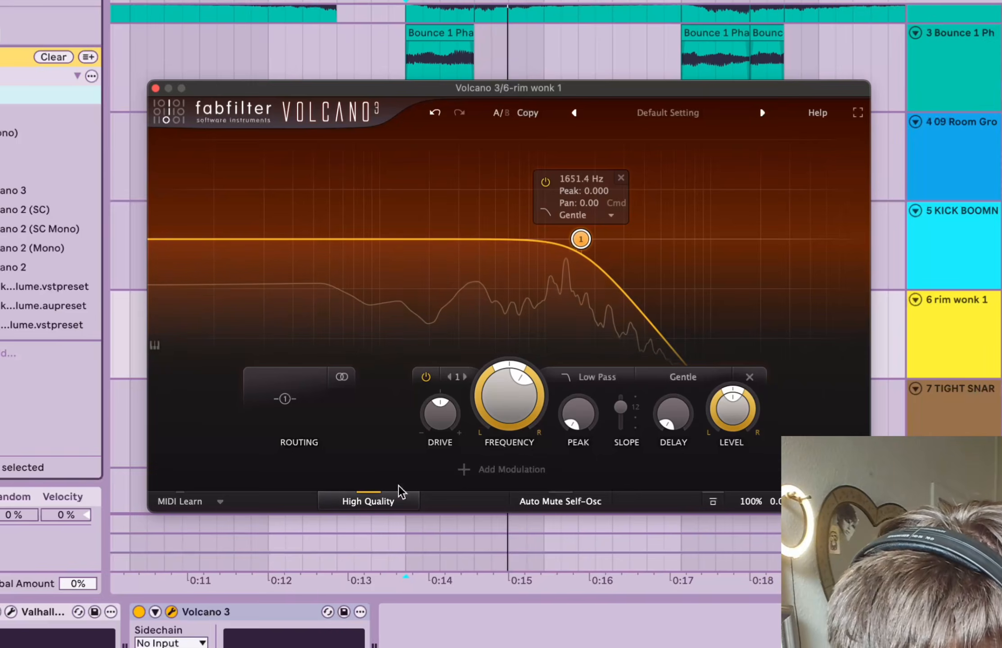
Add an envelope follower in Volcano 3 and assign it to the low-pass filter's frequency
{"action": "left_click", "coordinate": [495, 469]}
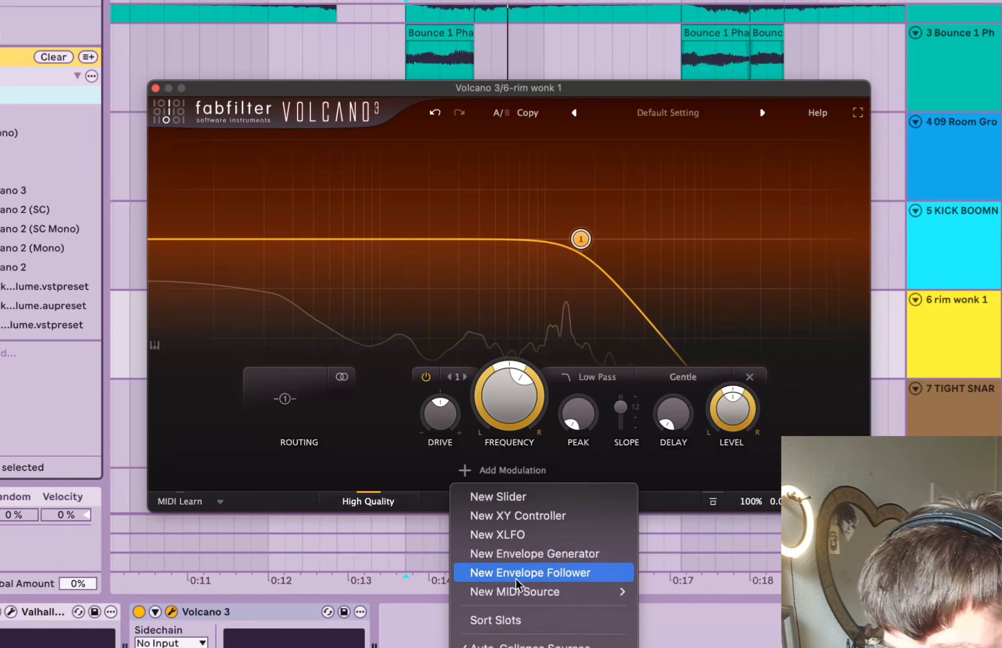
{"action": "left_click", "coordinate": [522, 568]}
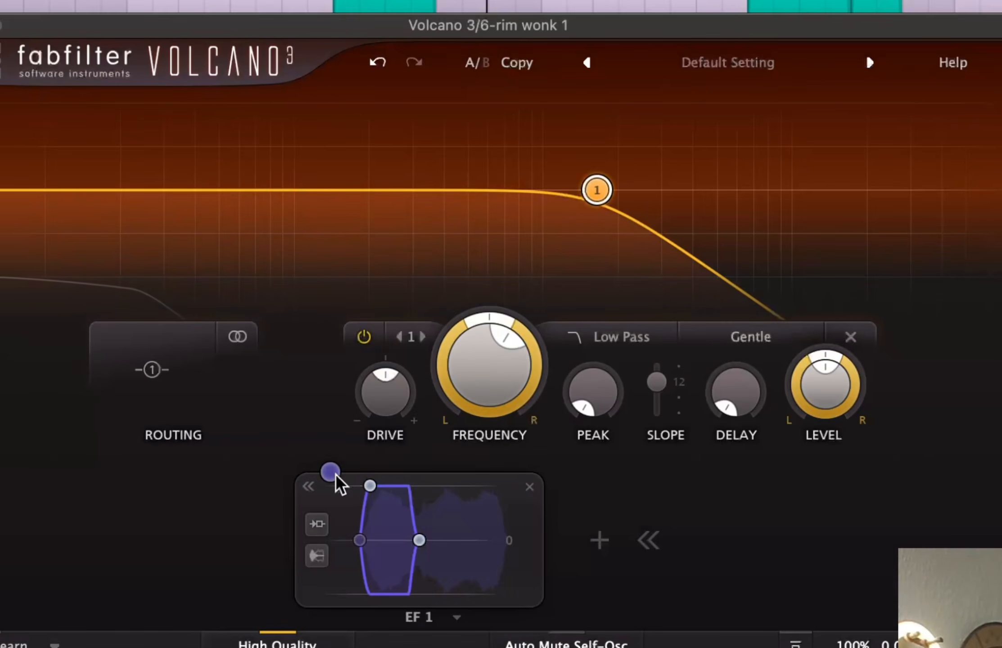
{"action": "left_click_drag", "start_coordinate": [330, 472], "coordinate": [467, 440]}
Lower the low-pass filter's cutoff far down and increase the envelope follower's modulation amount on the frequency
{"action": "left_click_drag", "start_coordinate": [383, 186], "coordinate": [508, 181]}
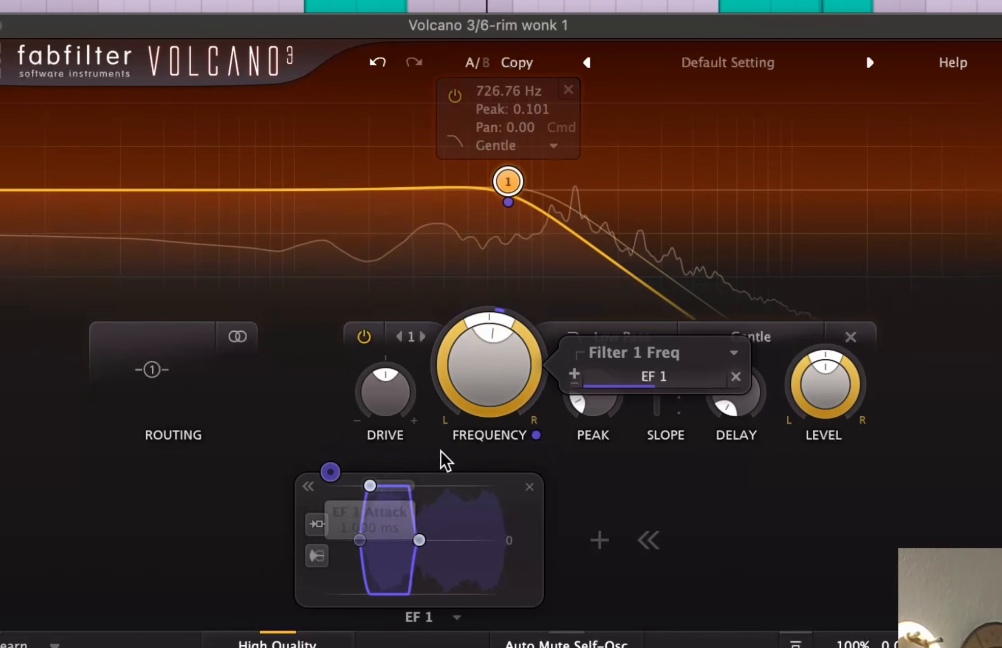
{"action": "left_click_drag", "start_coordinate": [331, 429], "coordinate": [484, 338]}
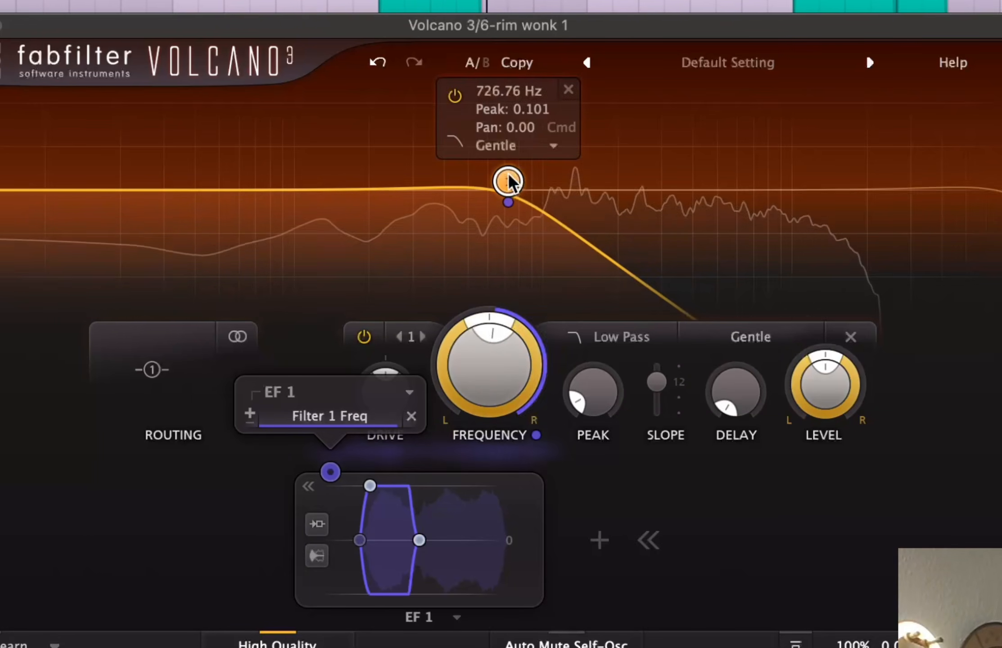
{"action": "left_click_drag", "start_coordinate": [509, 182], "coordinate": [233, 158]}
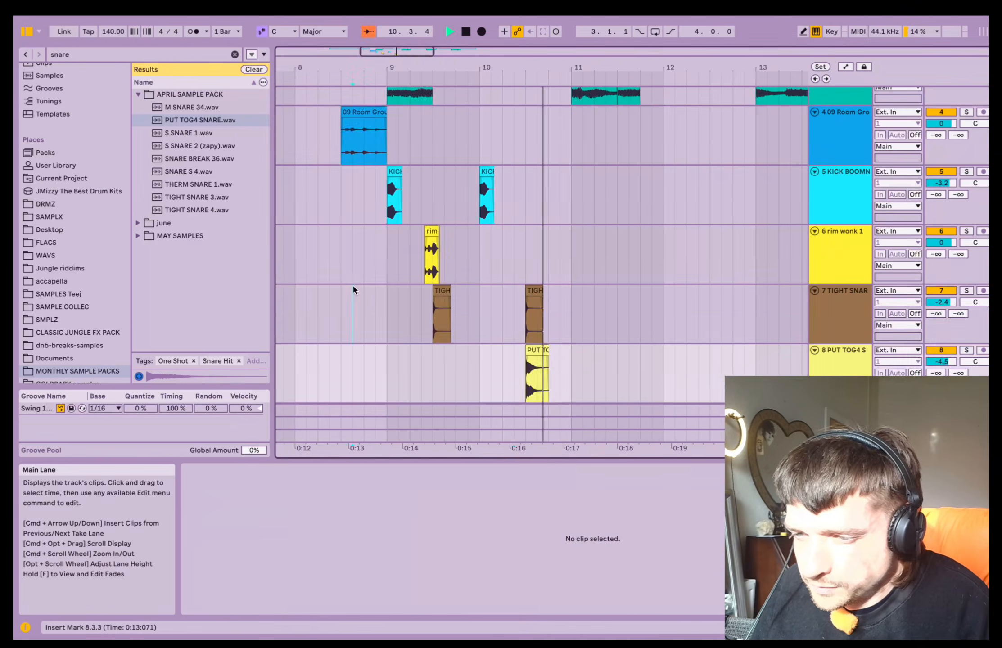
Duplicate the kick, rim wonk 1 and TIGHT SNARE clips of bars 9 and 10 into bars 11 and 12
{"action": "left_click_drag", "start_coordinate": [465, 148], "coordinate": [656, 141]}
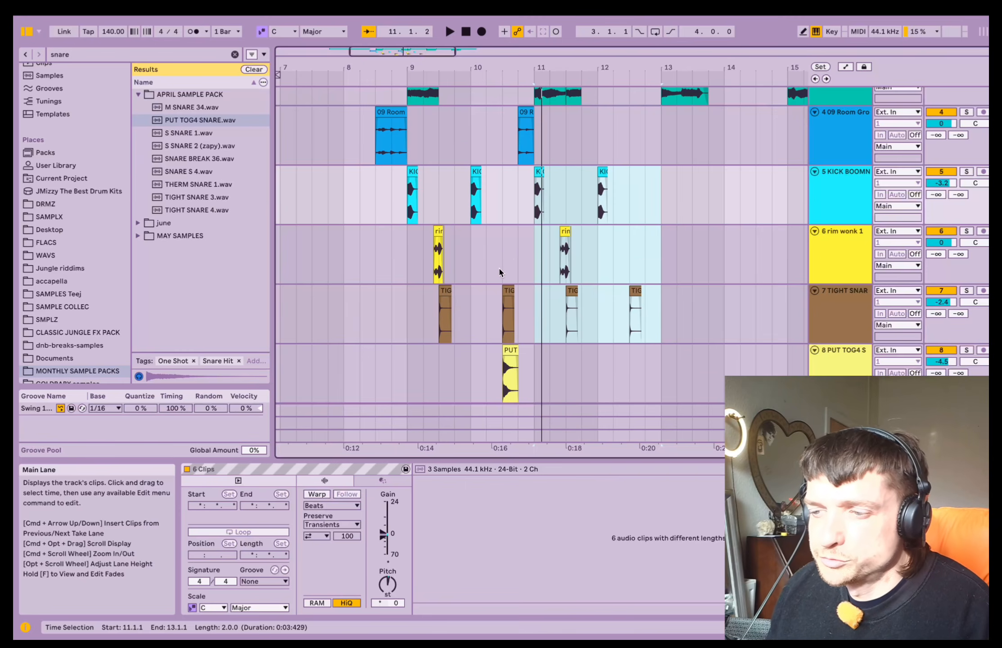
{"action": "scroll", "coordinate": [500, 272], "scroll_direction": "down", "scroll_amount": 2}
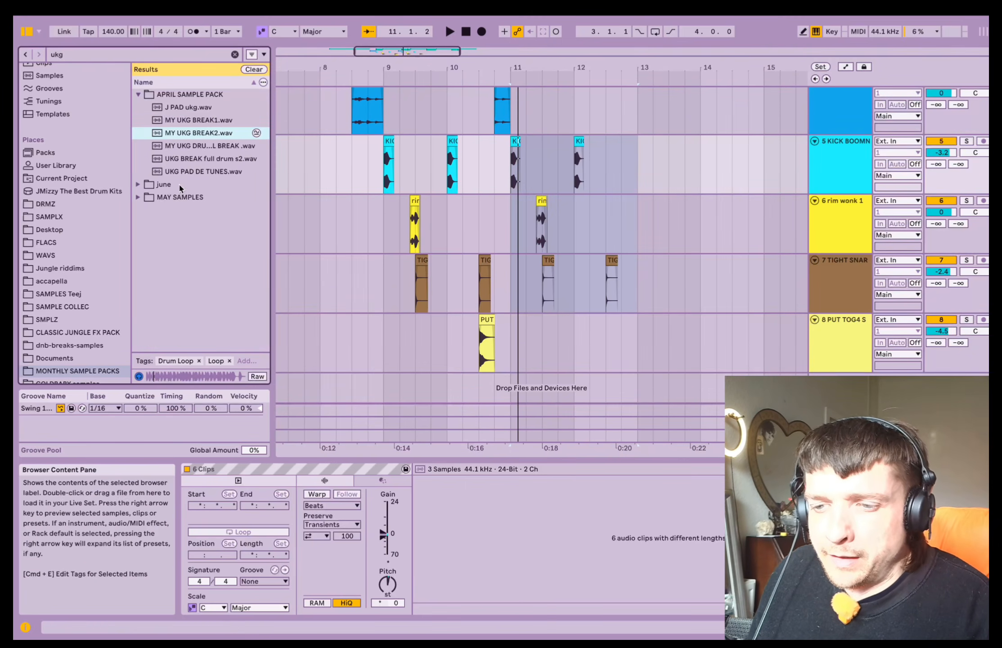
Audition the ukg samples in the june folder
{"action": "left_click", "coordinate": [137, 187]}
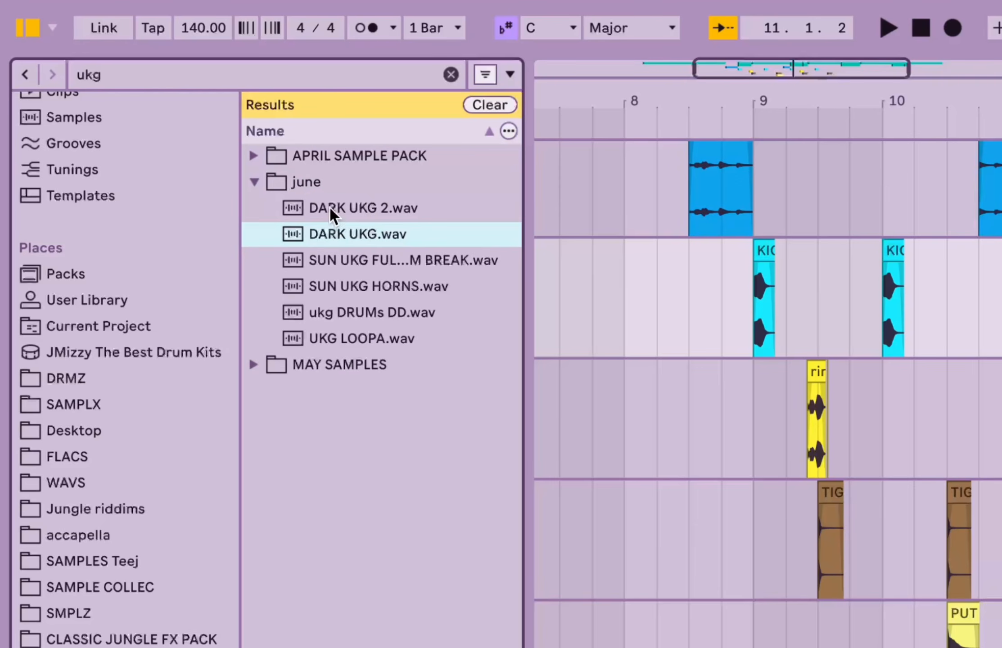
{"action": "left_click", "coordinate": [336, 259]}
{"action": "left_click", "coordinate": [358, 294]}
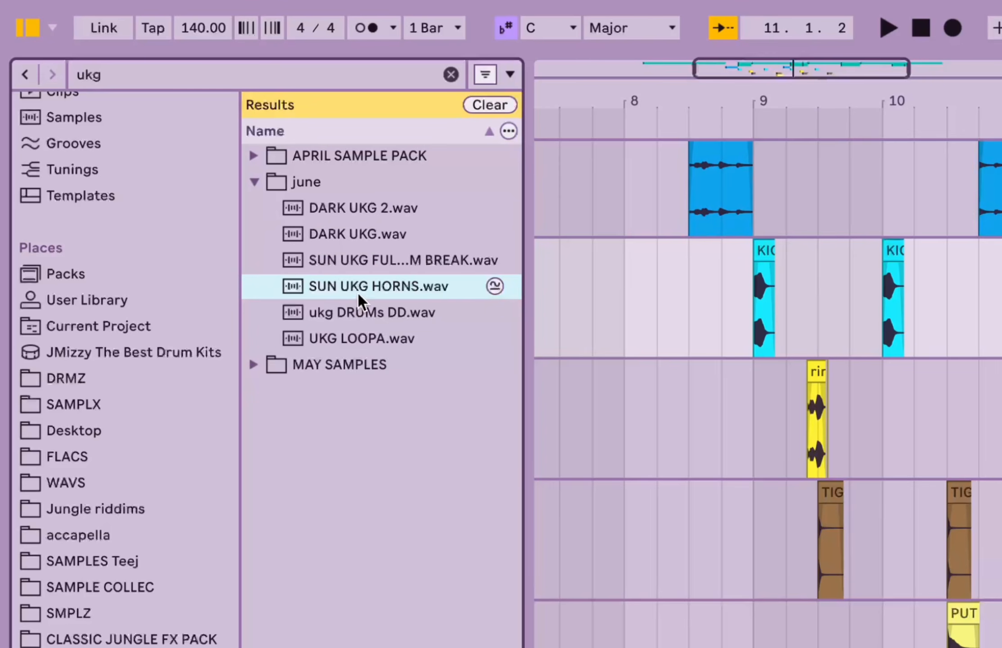
{"action": "left_click", "coordinate": [357, 322]}
{"action": "left_click", "coordinate": [356, 337]}
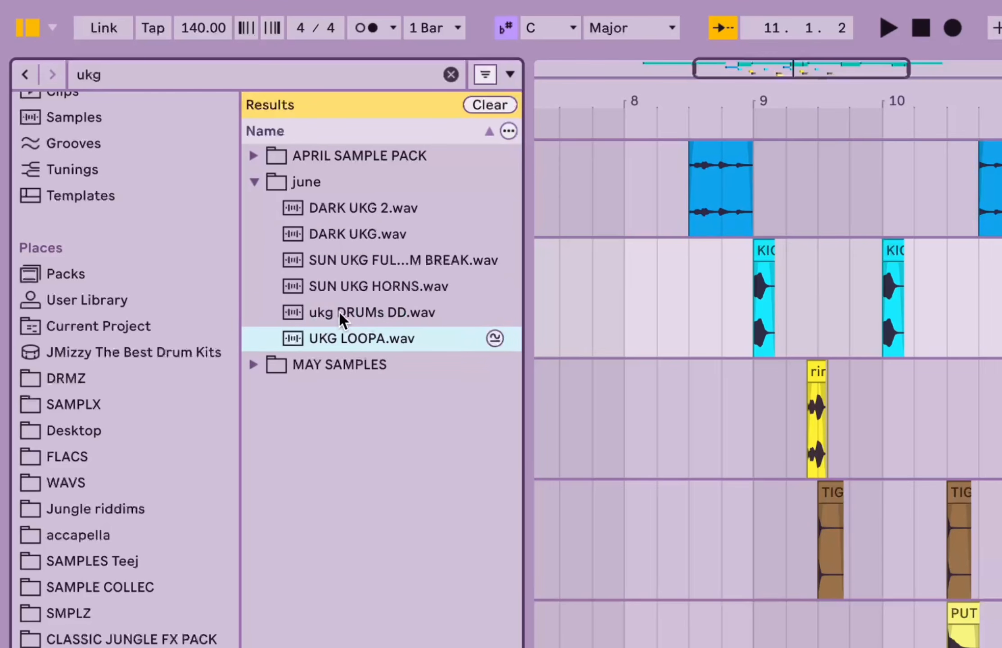
{"action": "left_click", "coordinate": [354, 207]}
Audition the ukg drum loops in MAY SAMPLES and place UKG P DRUM.wav on a new track at bar 11
{"action": "left_click", "coordinate": [342, 365]}
{"action": "left_click", "coordinate": [360, 364]}
{"action": "left_click", "coordinate": [365, 392]}
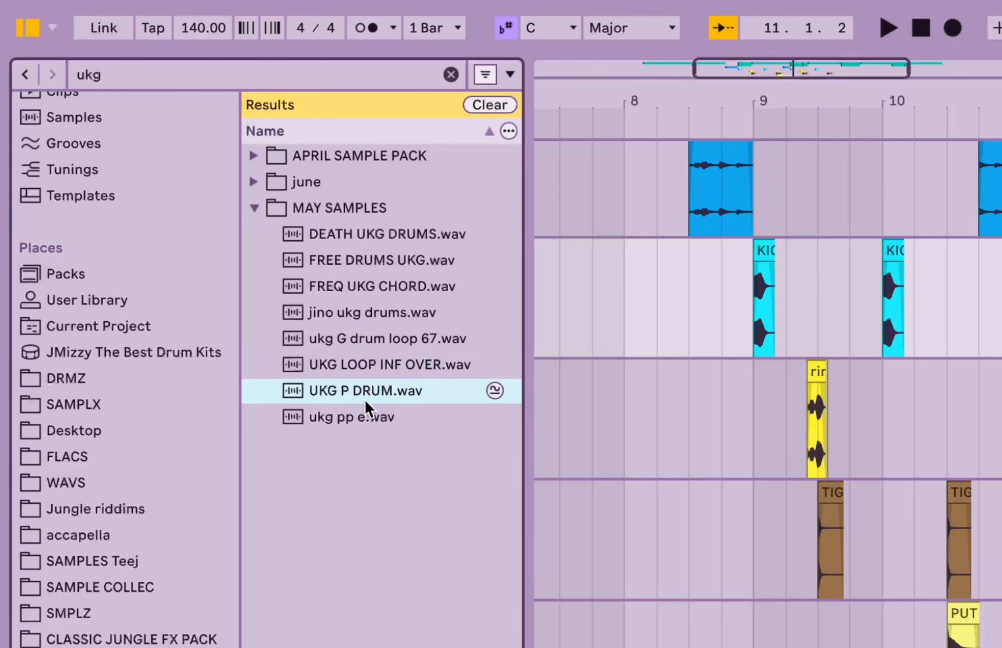
{"action": "left_click_drag", "start_coordinate": [362, 391], "coordinate": [477, 355]}
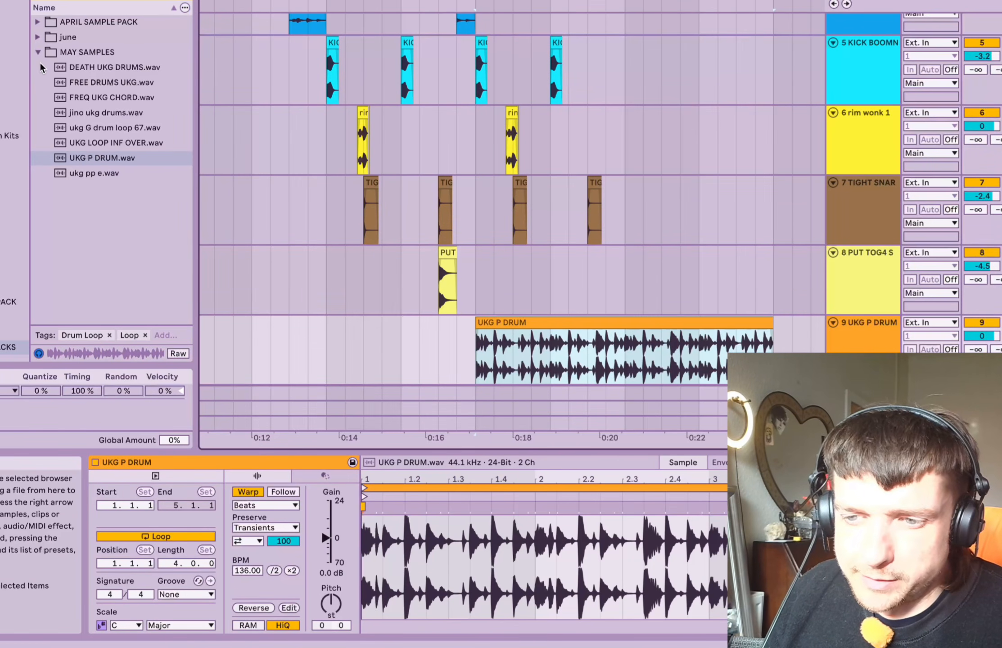
Set the UKG P DRUM clip's warp mode to Re-Pitch
{"action": "left_click", "coordinate": [272, 505]}
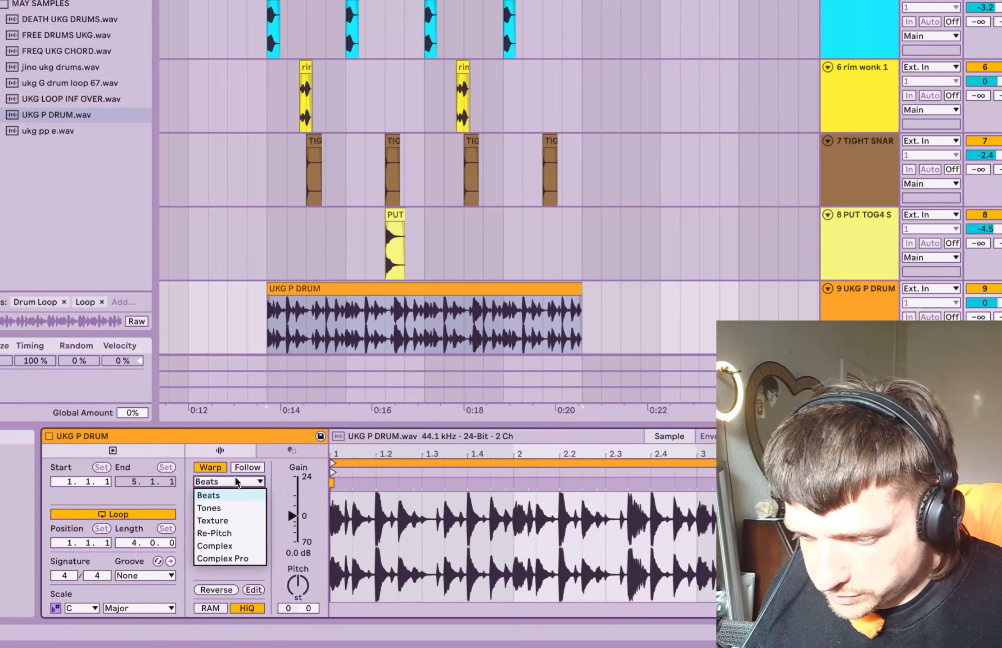
{"action": "left_click", "coordinate": [233, 533]}
Slice the UKG P DRUM loop across bars 9 and 10 and move its hits at 9.3 and 10.3 onto a new track
{"action": "scroll", "coordinate": [317, 310], "scroll_direction": "up", "scroll_amount": 8}
{"action": "scroll", "coordinate": [317, 310], "scroll_direction": "left", "scroll_amount": 8}
{"action": "scroll", "coordinate": [405, 311], "scroll_direction": "down", "scroll_amount": 4}
{"action": "left_click_drag", "start_coordinate": [443, 327], "coordinate": [469, 318]}
{"action": "scroll", "coordinate": [467, 332], "scroll_direction": "down", "scroll_amount": 5}
{"action": "left_click", "coordinate": [354, 318]}
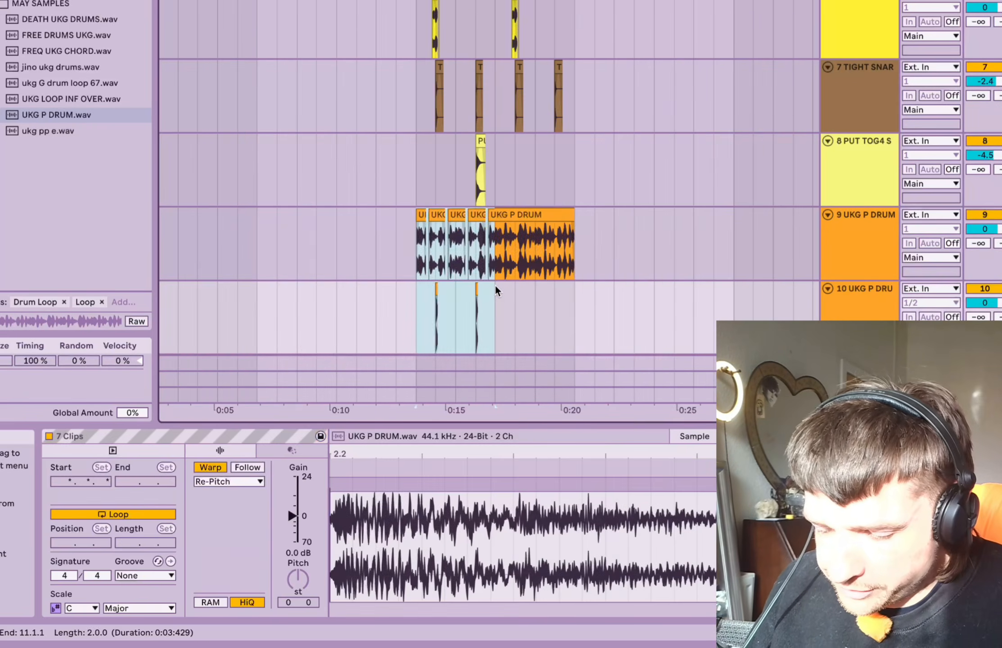
Consolidate the two-bar slices on both UKG P DRUM tracks and turn off warping for the resulting clips
{"action": "key", "text": "super+j"}
{"action": "left_click", "coordinate": [215, 466]}
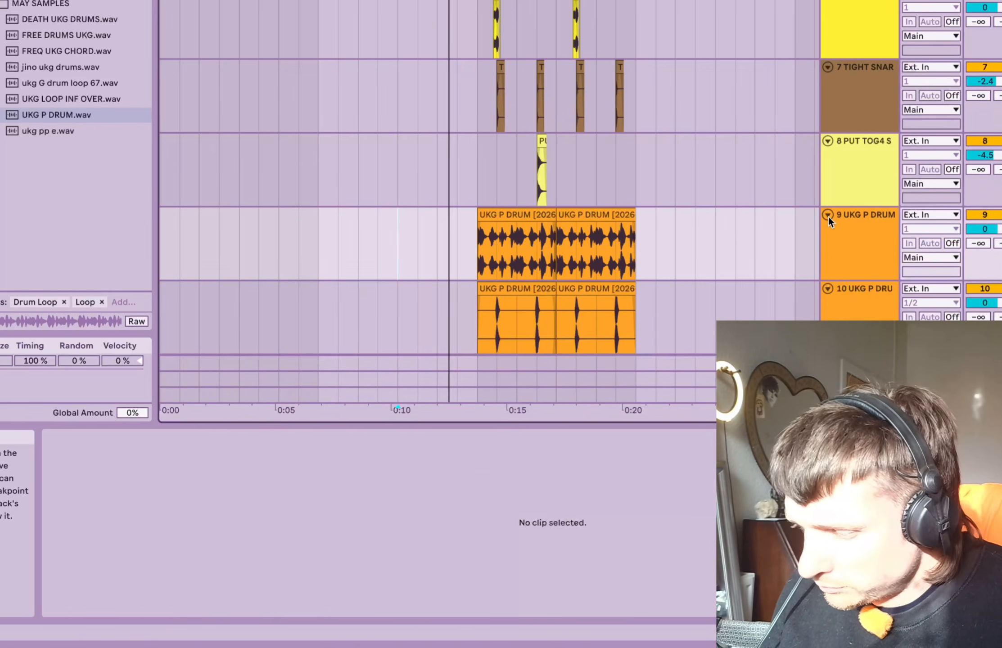
Fold all tracks in the arrangement and check the dist snare hit at 9.3 against the other drums
{"action": "left_click", "coordinate": [827, 215], "text": "alt"}
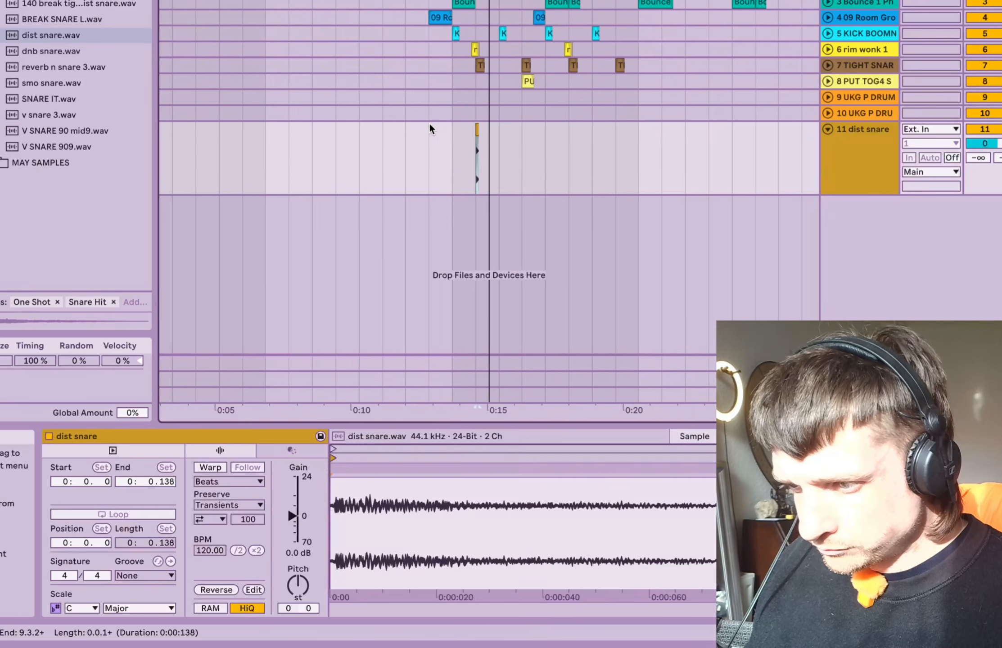
{"action": "left_click", "coordinate": [455, 124]}
{"action": "scroll", "coordinate": [455, 124], "scroll_direction": "up", "scroll_amount": 3}
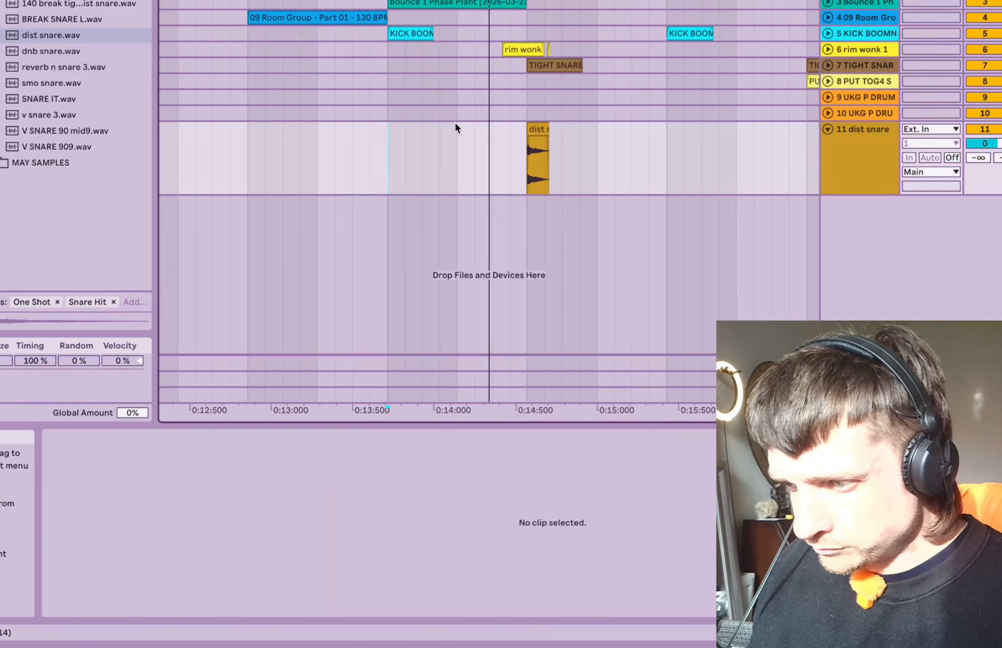
{"action": "scroll", "coordinate": [454, 124], "scroll_direction": "down", "scroll_amount": 3}
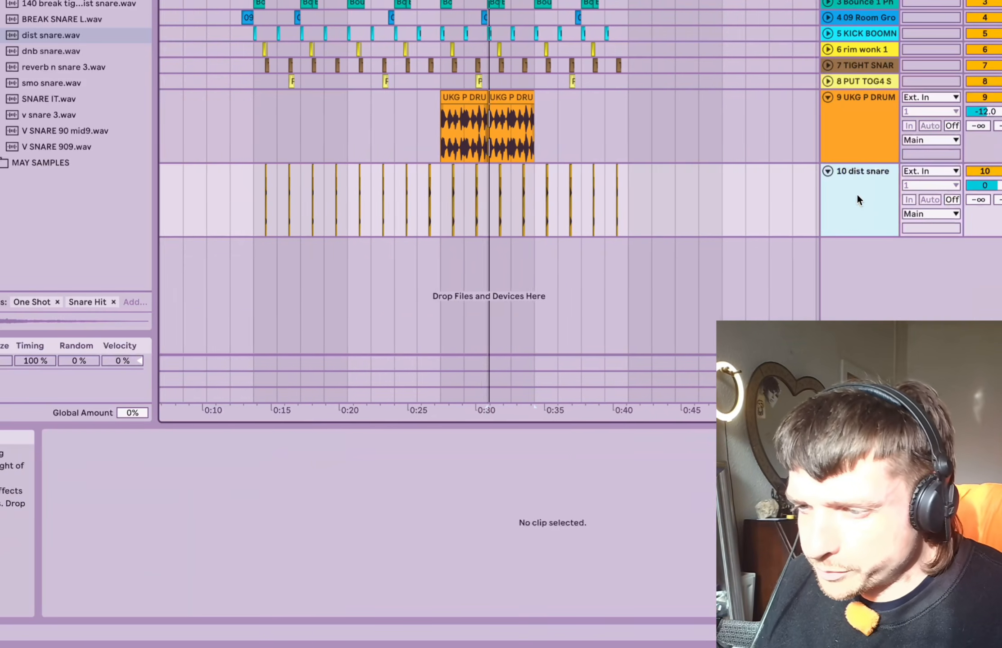
Duplicate the two UKG P DRUM clips starting at bar 17 so the loop continues from bar 21 to bar 25
{"action": "left_click", "coordinate": [441, 134]}
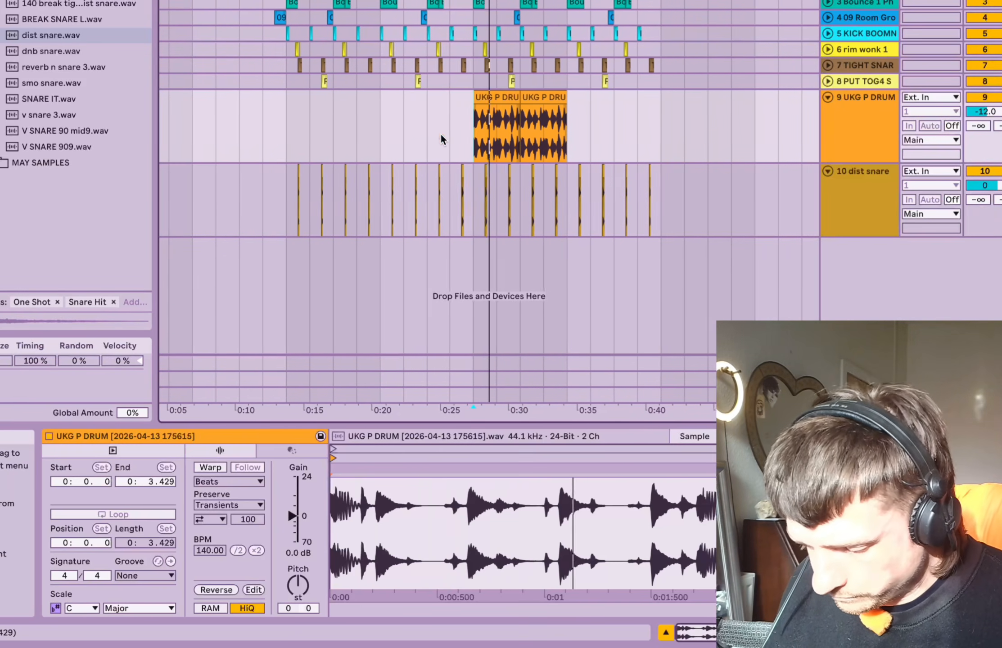
{"action": "left_click_drag", "start_coordinate": [449, 134], "coordinate": [546, 127]}
{"action": "key", "text": "ctrl+d"}
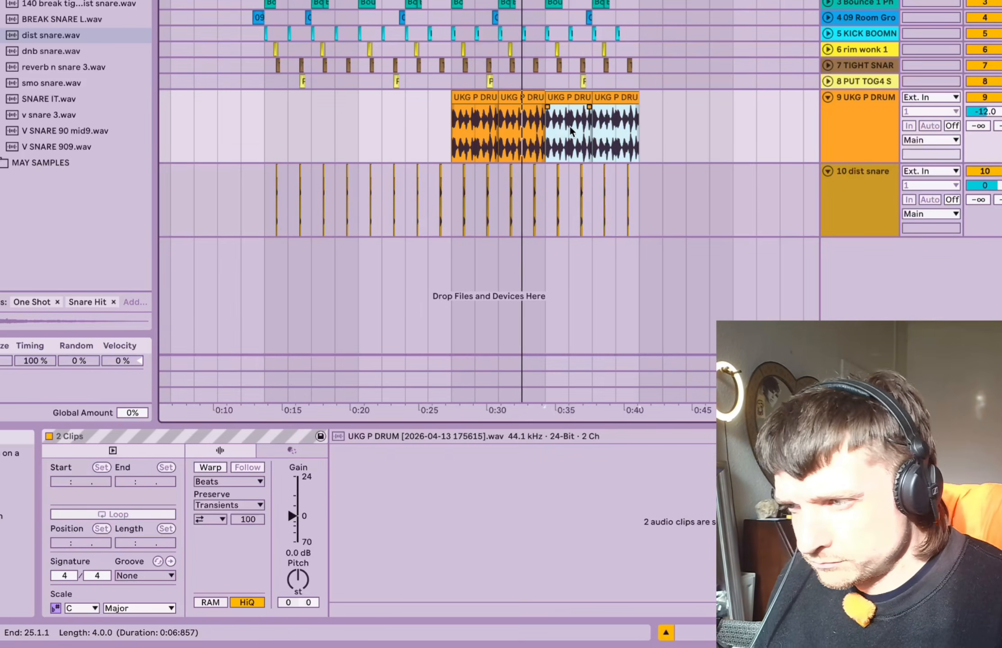
Set a 30 dB/oct low cut at about 432 Hz in Pro-Q 4 on the UKG P DRUM track and pull down a high-frequency band
{"action": "left_click", "coordinate": [850, 131]}
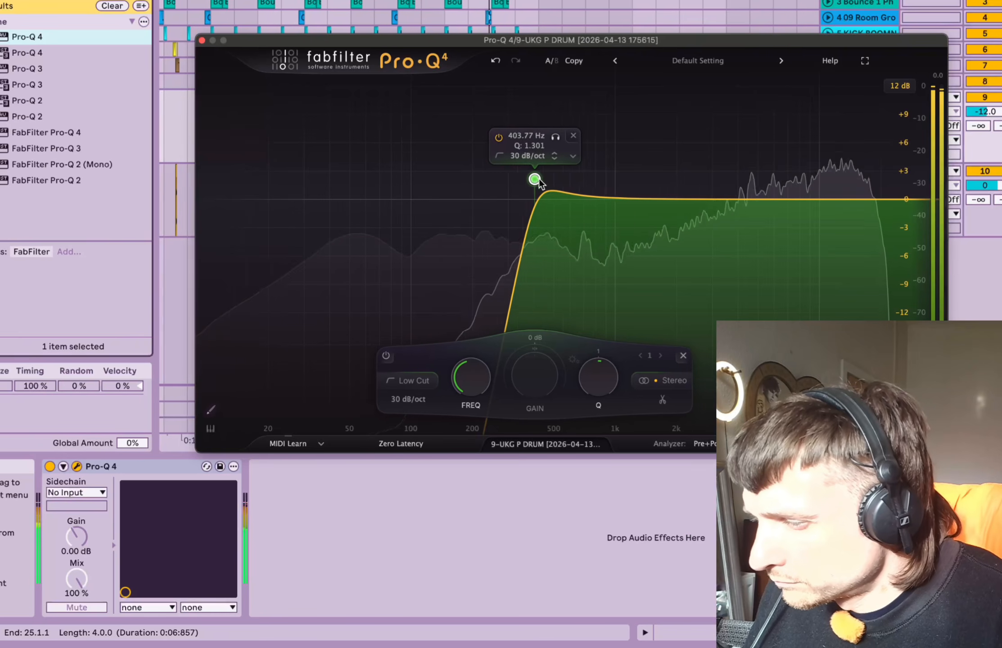
{"action": "mouse_move", "coordinate": [532, 181]}
{"action": "left_mouse_down"}
{"action": "mouse_move", "coordinate": [551, 181]}
{"action": "mouse_move", "coordinate": [542, 183]}
{"action": "left_mouse_up"}
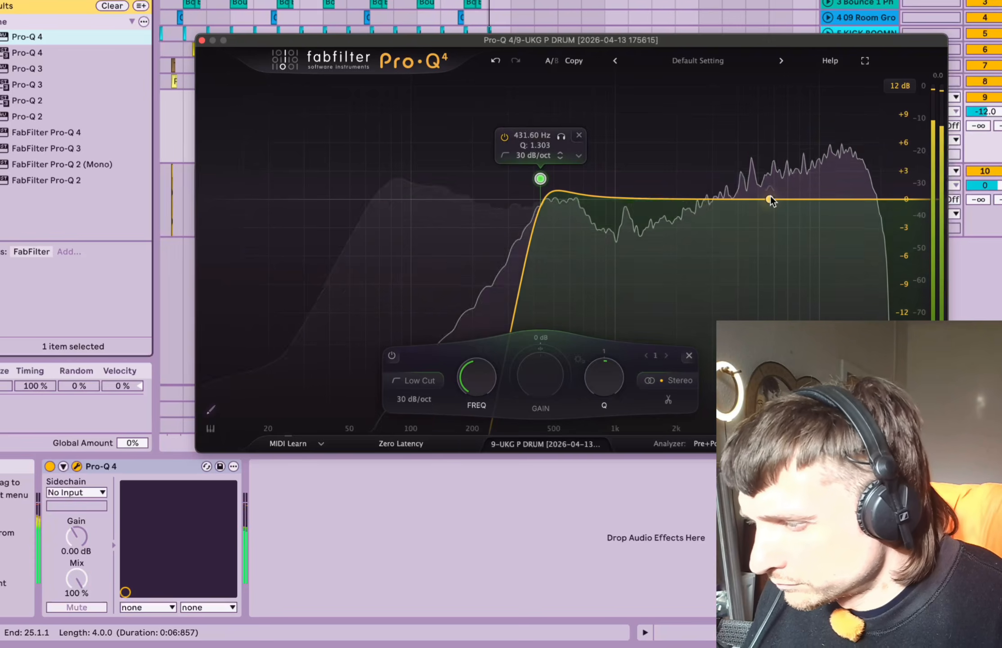
{"action": "left_click_drag", "start_coordinate": [771, 198], "coordinate": [828, 227]}
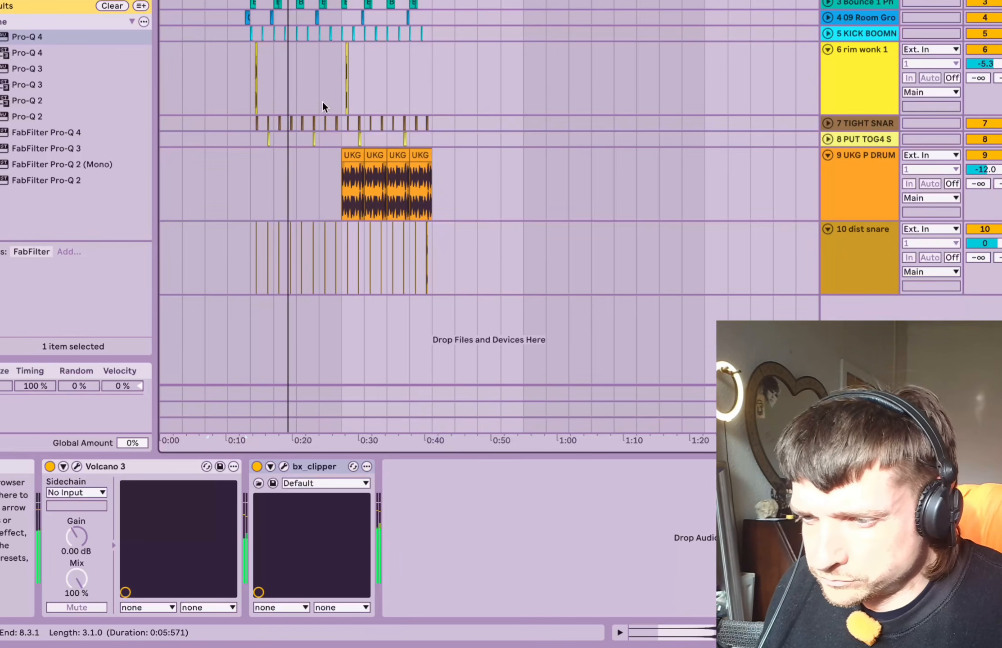
Move the dist snare track directly below the rim wonk 1 track
{"action": "scroll", "coordinate": [244, 158], "scroll_direction": "up", "scroll_amount": 10}
{"action": "scroll", "coordinate": [326, 199], "scroll_direction": "right", "scroll_amount": 2}
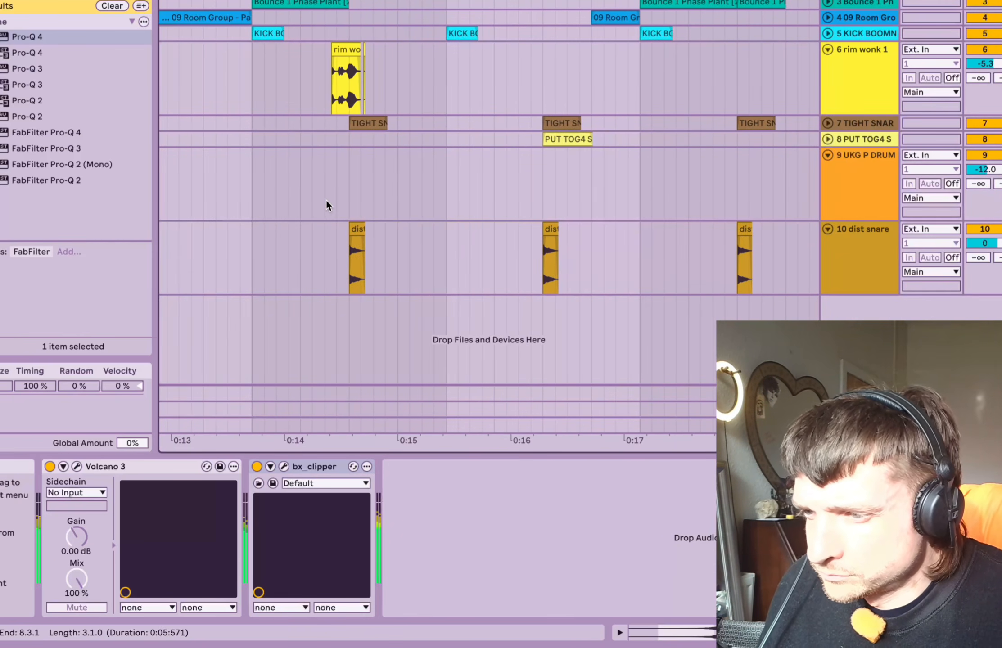
{"action": "scroll", "coordinate": [325, 199], "scroll_direction": "down", "scroll_amount": 8}
{"action": "scroll", "coordinate": [326, 199], "scroll_direction": "down", "scroll_amount": 4}
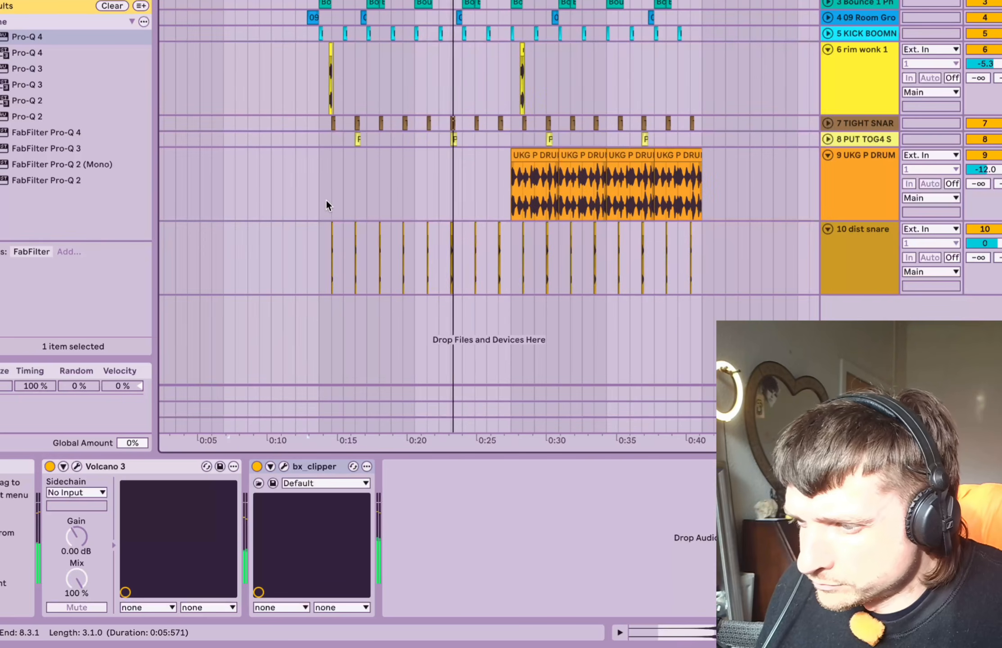
{"action": "scroll", "coordinate": [325, 191], "scroll_direction": "up", "scroll_amount": 4}
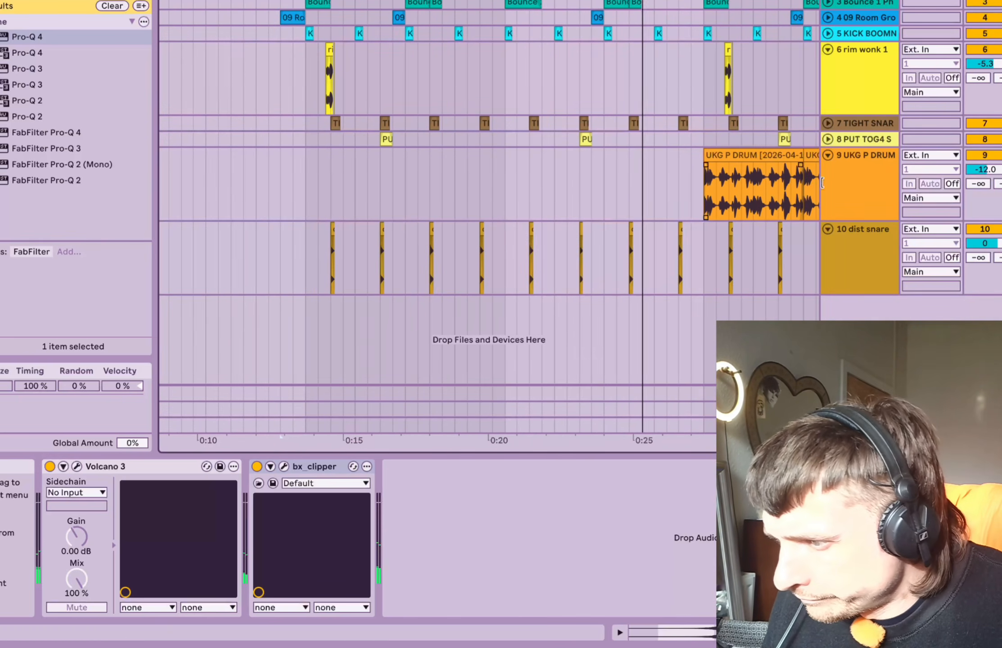
{"action": "left_click_drag", "start_coordinate": [879, 236], "coordinate": [866, 112]}
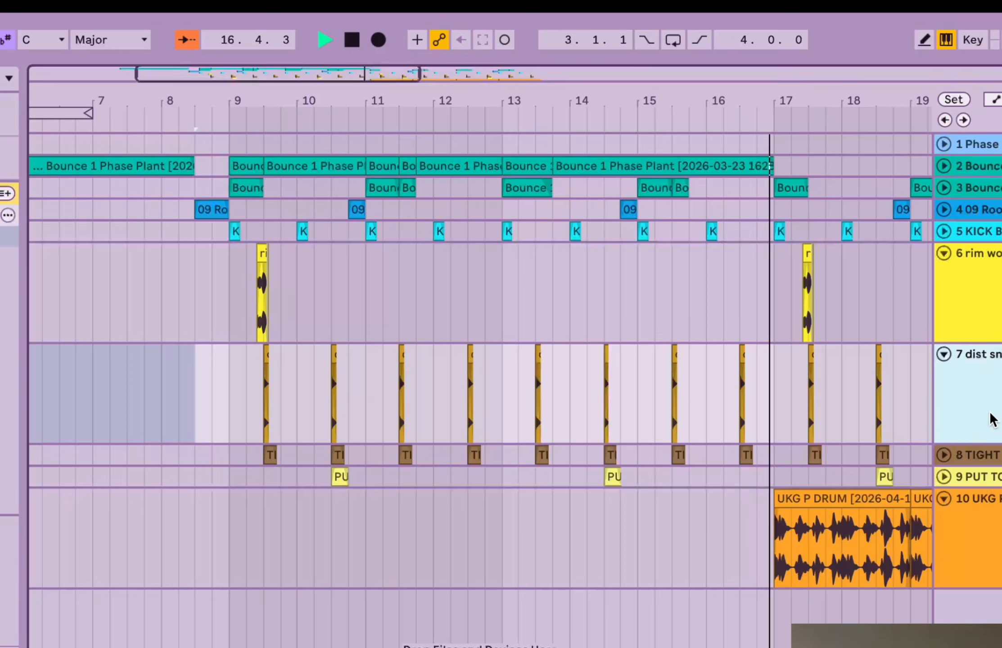
Unfold the kick track, copy the bar 9 kick to 9.4, and play the pattern back
{"action": "left_click", "coordinate": [943, 231]}
{"action": "left_click", "coordinate": [233, 226]}
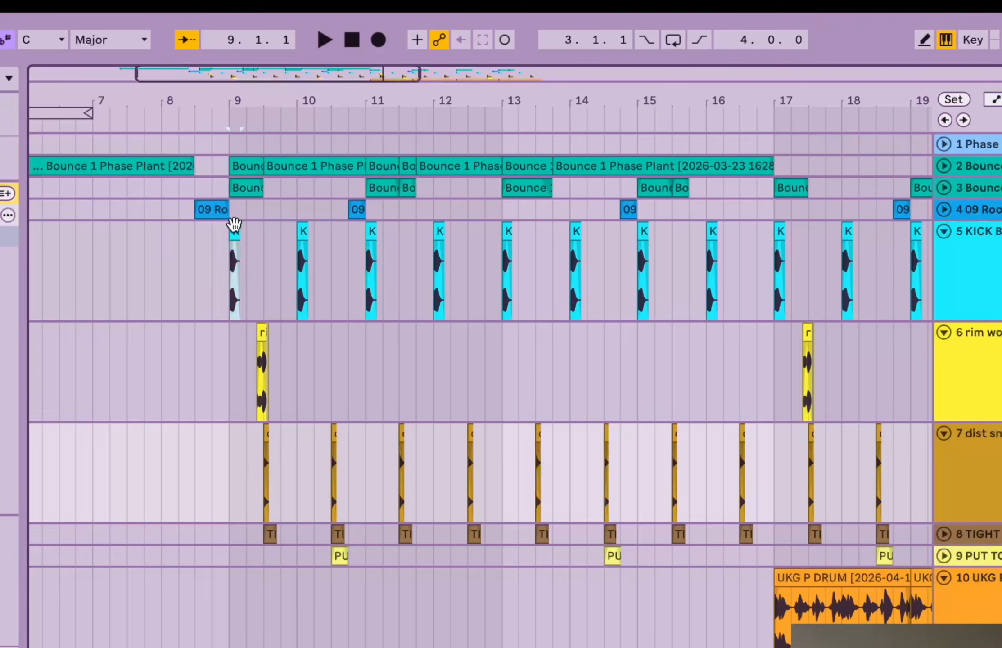
{"action": "scroll", "coordinate": [232, 223], "scroll_direction": "up", "scroll_amount": 10}
{"action": "left_click_drag", "start_coordinate": [265, 233], "coordinate": [556, 233]}
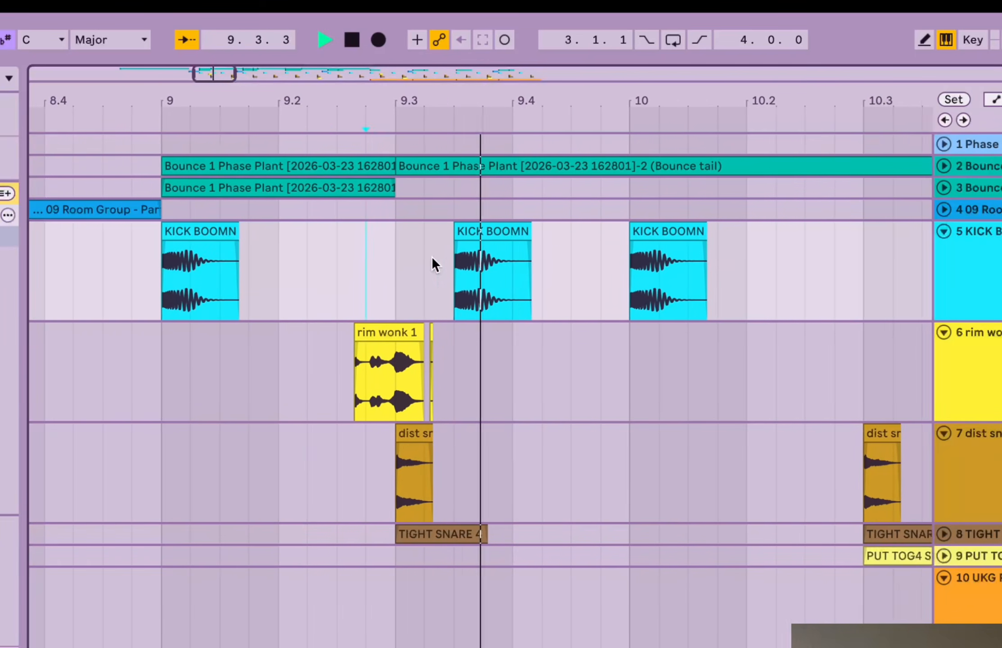
{"action": "key", "text": "space"}
{"action": "key", "text": "space"}
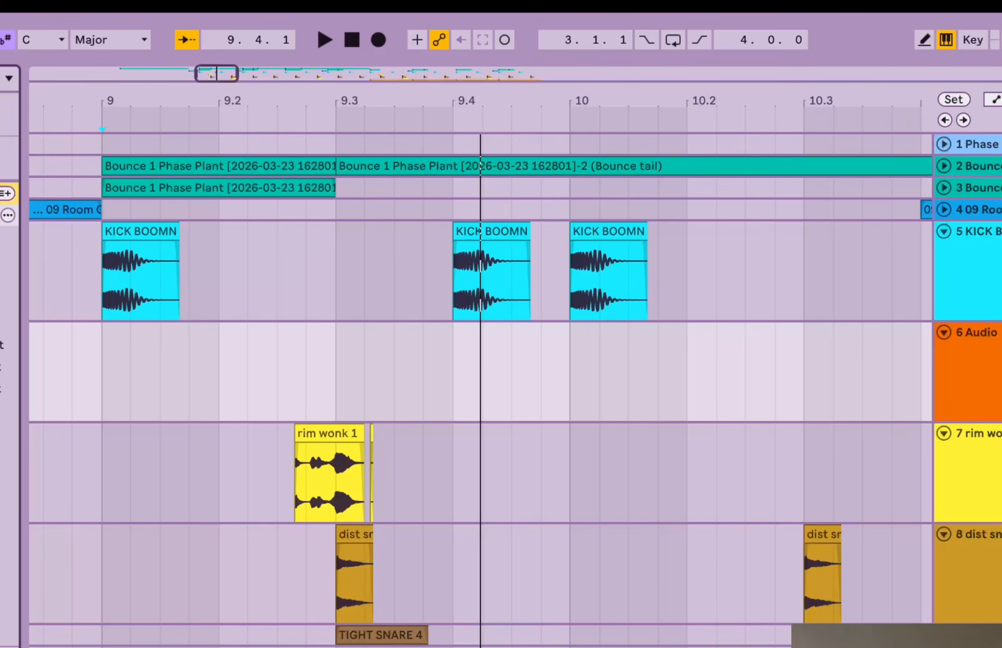
Find Simpler among the instruments with the search "sim", and search the browser for "hi"
{"action": "type", "text": "sim"}
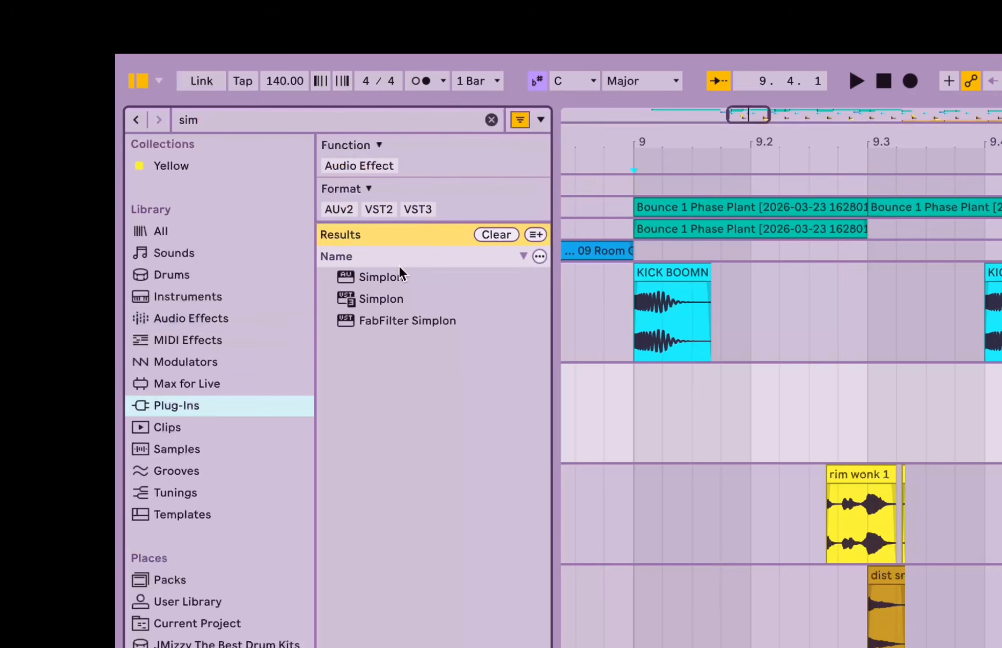
{"action": "left_click", "coordinate": [194, 298]}
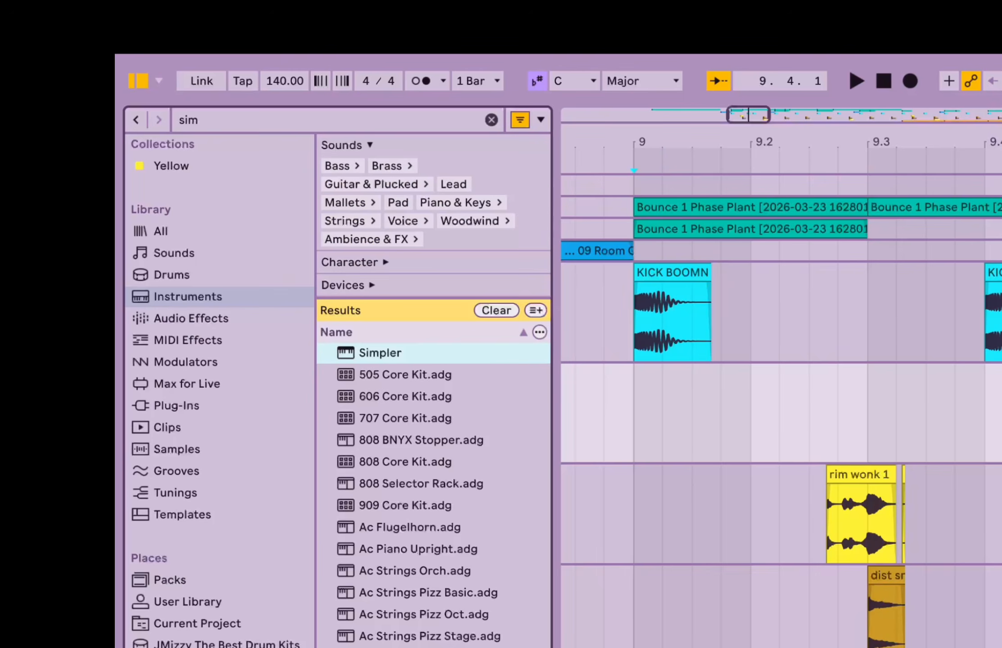
{"action": "scroll", "coordinate": [781, 411], "scroll_direction": "down", "scroll_amount": 4}
{"action": "left_click", "coordinate": [193, 119]}
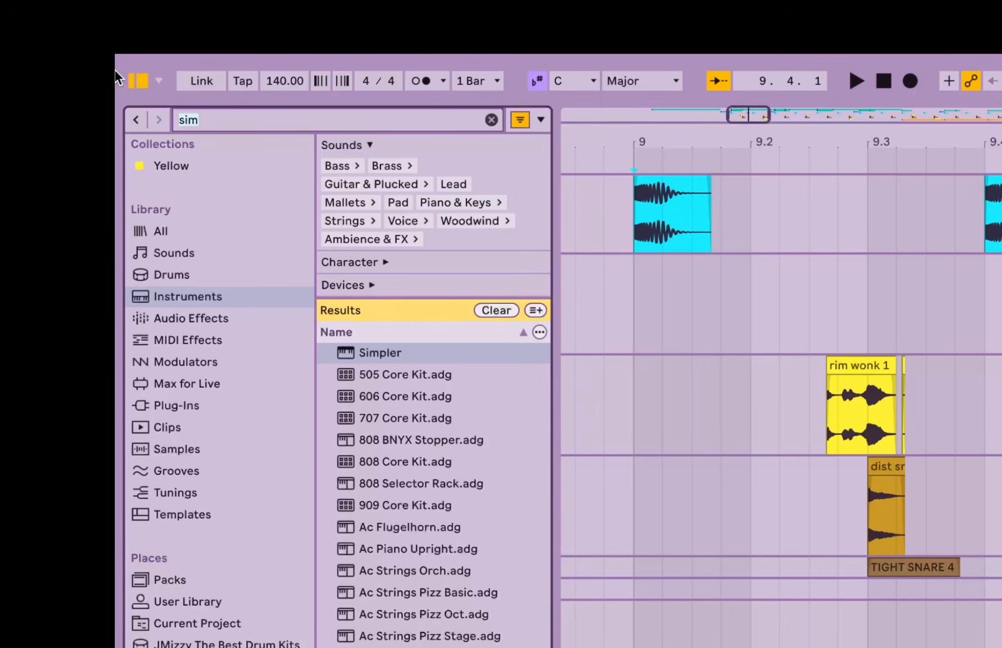
{"action": "type", "text": "hi"}
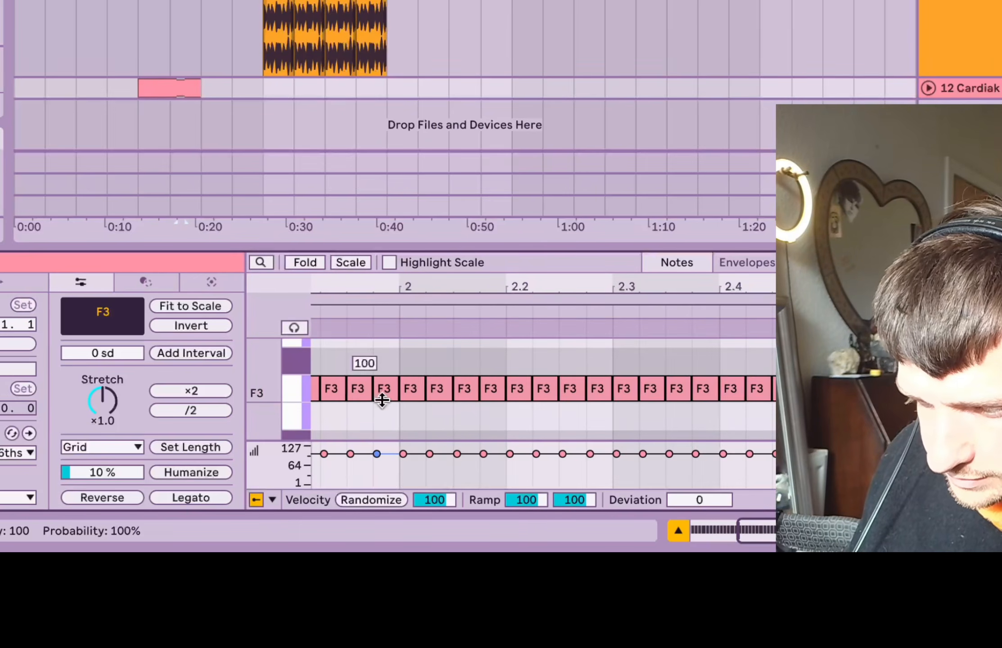
Select all F3 notes in the hi-hat clip, randomize their velocities several times, and play the result back
{"action": "left_click", "coordinate": [358, 388]}
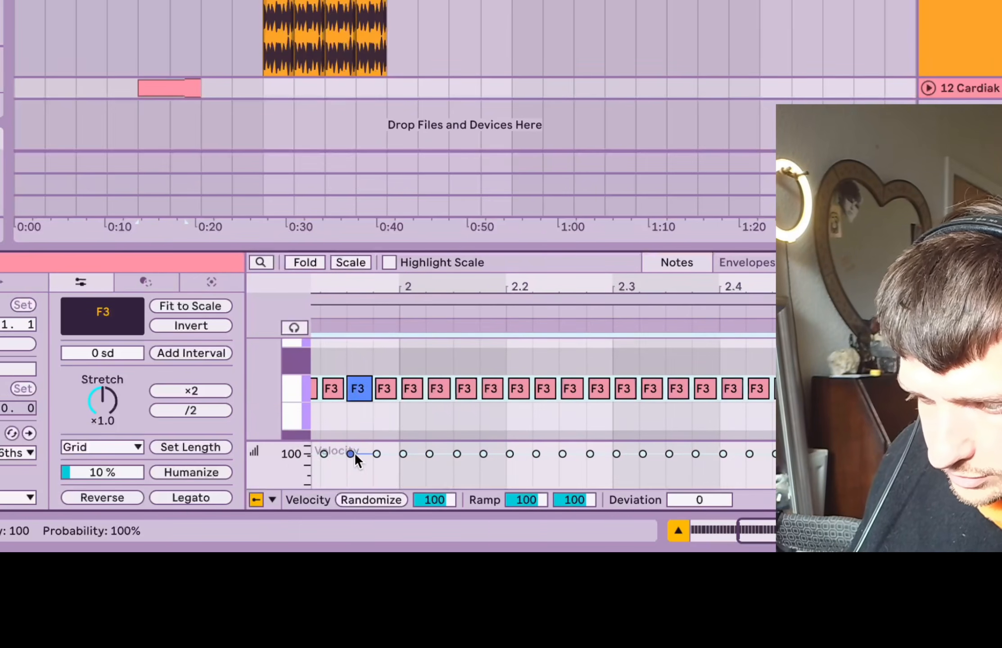
{"action": "key", "text": "ctrl+a"}
{"action": "left_click", "coordinate": [367, 500]}
{"action": "left_click", "coordinate": [366, 500]}
{"action": "left_click", "coordinate": [365, 500]}
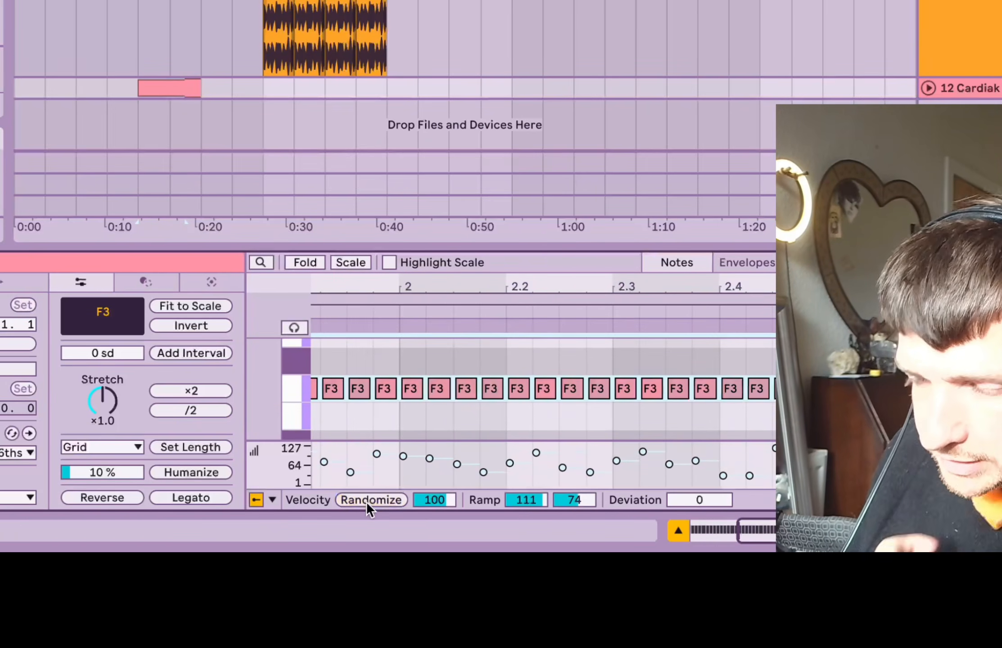
{"action": "left_click", "coordinate": [365, 499]}
{"action": "key", "text": "space"}
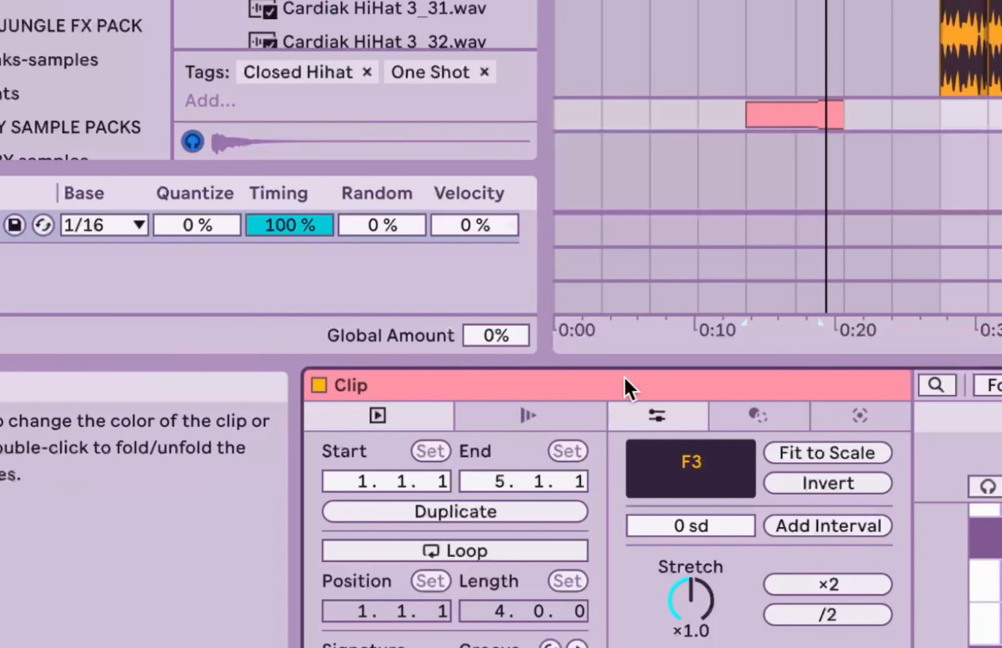
Raise the global groove amount to 107% and load the 16ths 63 swing from the SP 1200 grooves
{"action": "left_click_drag", "start_coordinate": [496, 335], "coordinate": [496, 317]}
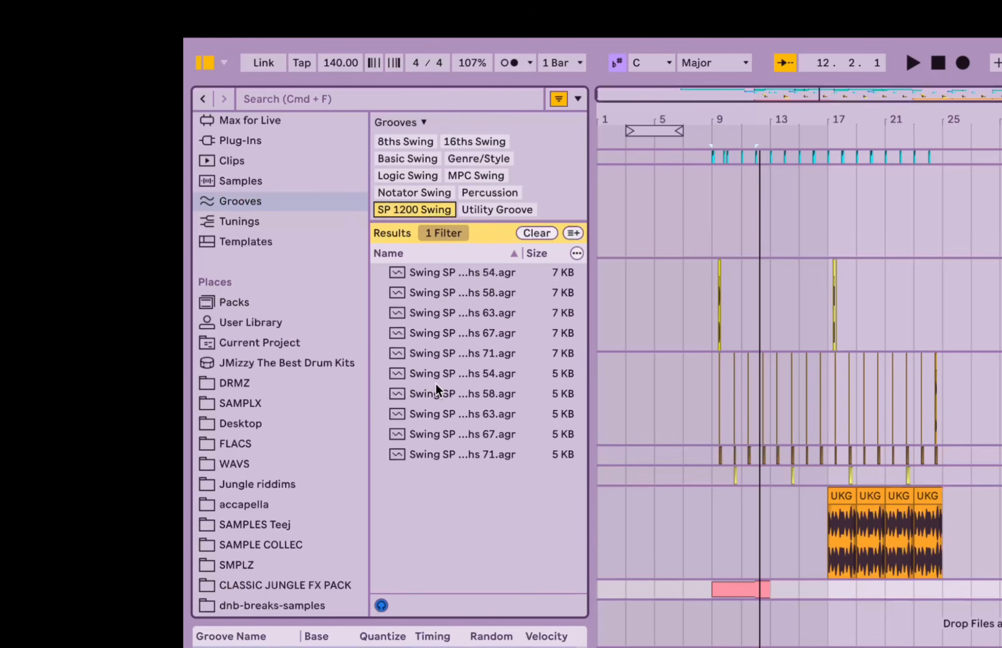
{"action": "left_click", "coordinate": [454, 398]}
{"action": "left_click", "coordinate": [451, 415]}
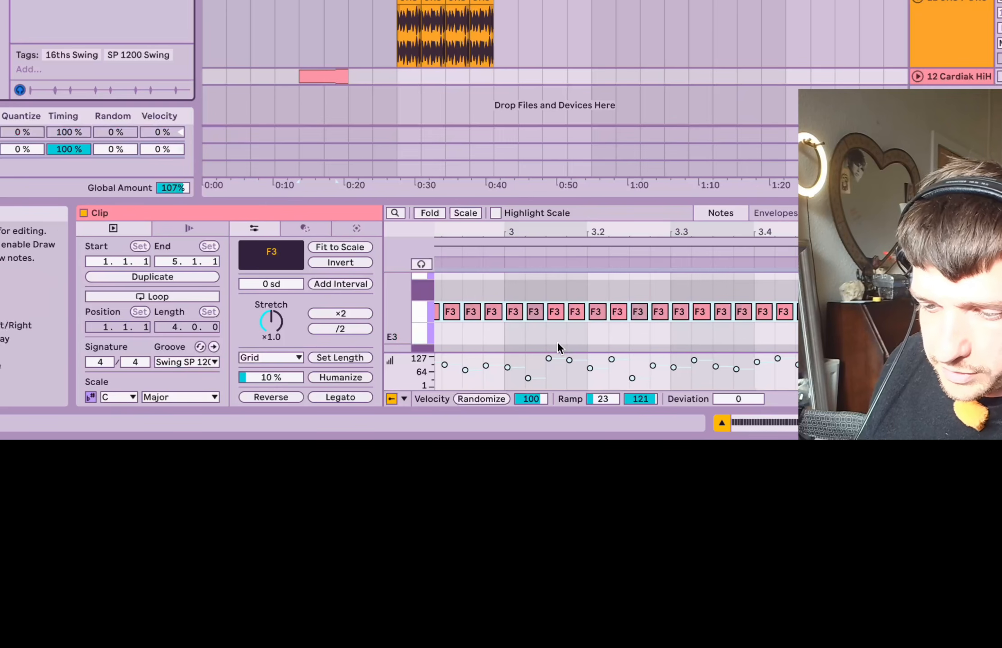
Assign the SP 1200 swing groove to the hi-hat clip, set its timing to 57%, and commit it
{"action": "left_click", "coordinate": [209, 359]}
{"action": "left_click", "coordinate": [208, 359]}
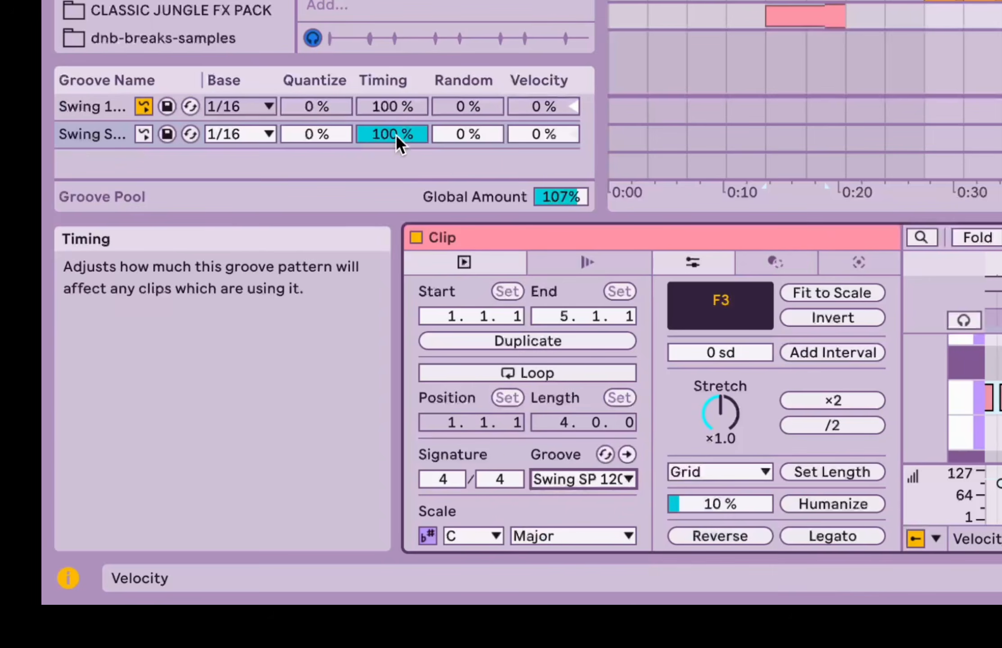
{"action": "left_click_drag", "start_coordinate": [396, 134], "coordinate": [396, 153]}
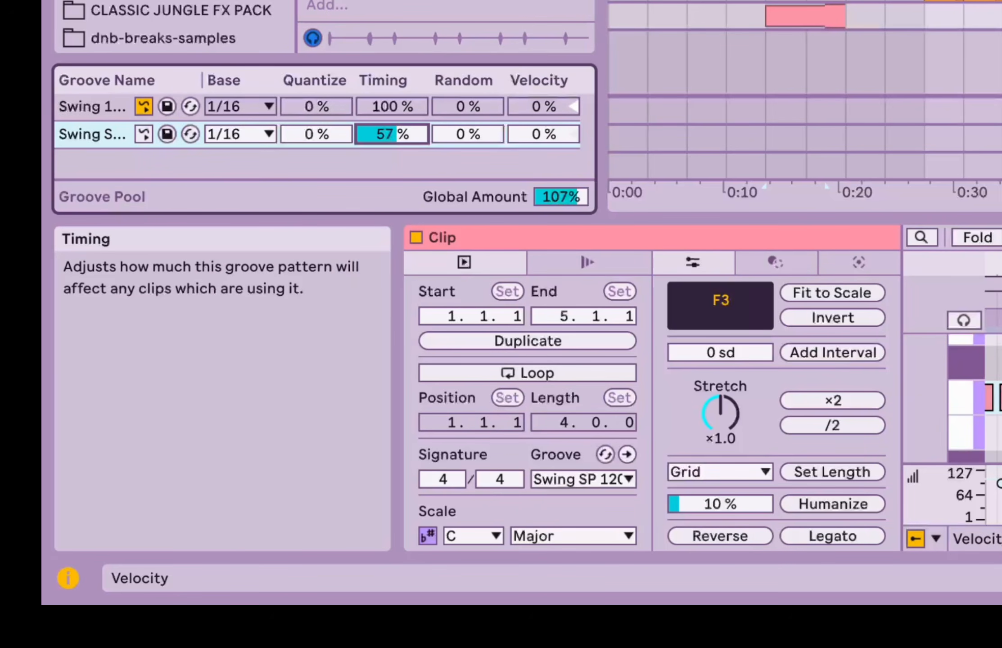
{"action": "left_click", "coordinate": [628, 454]}
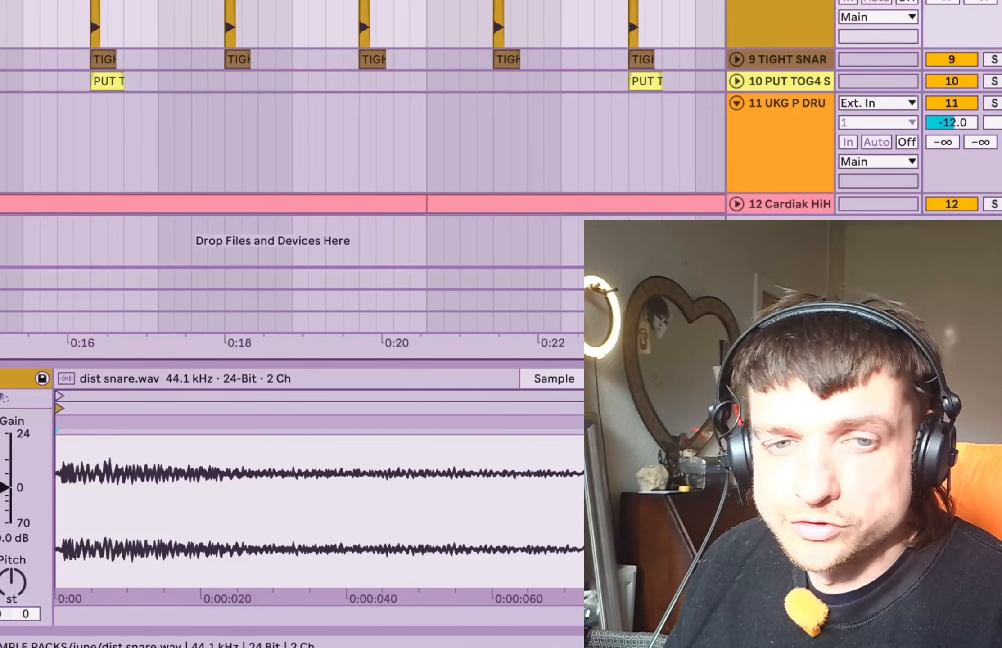
Insert an audio track, copy the 9.3 dist snare onto it just before 9.4, and play it back
{"action": "scroll", "coordinate": [88, 14], "scroll_direction": "up", "scroll_amount": 2}
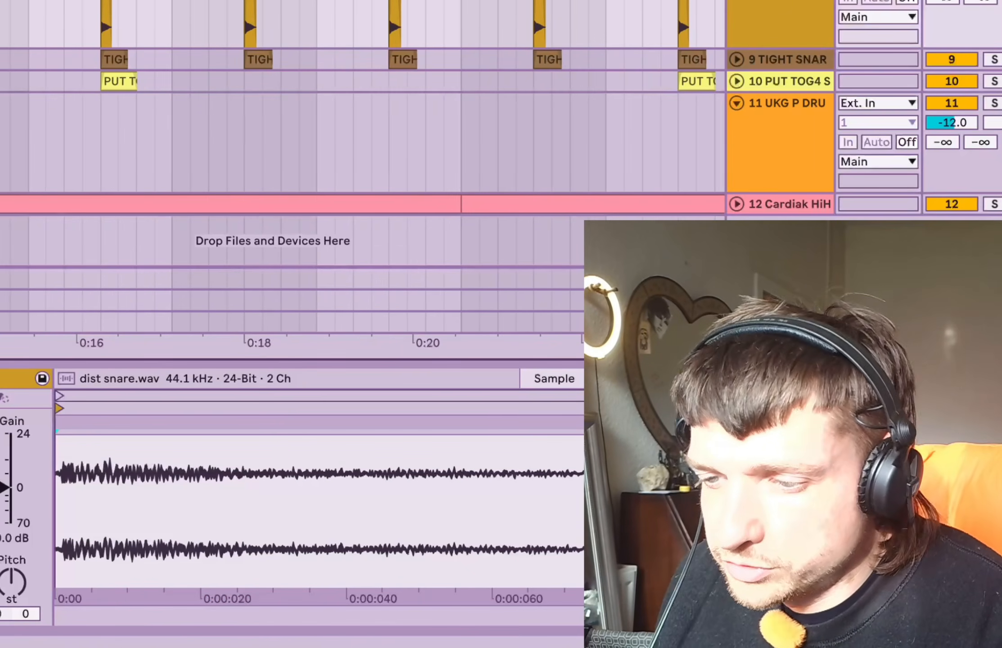
{"action": "key", "text": "ctrl+t"}
{"action": "scroll", "coordinate": [103, 60], "scroll_direction": "up", "scroll_amount": 5}
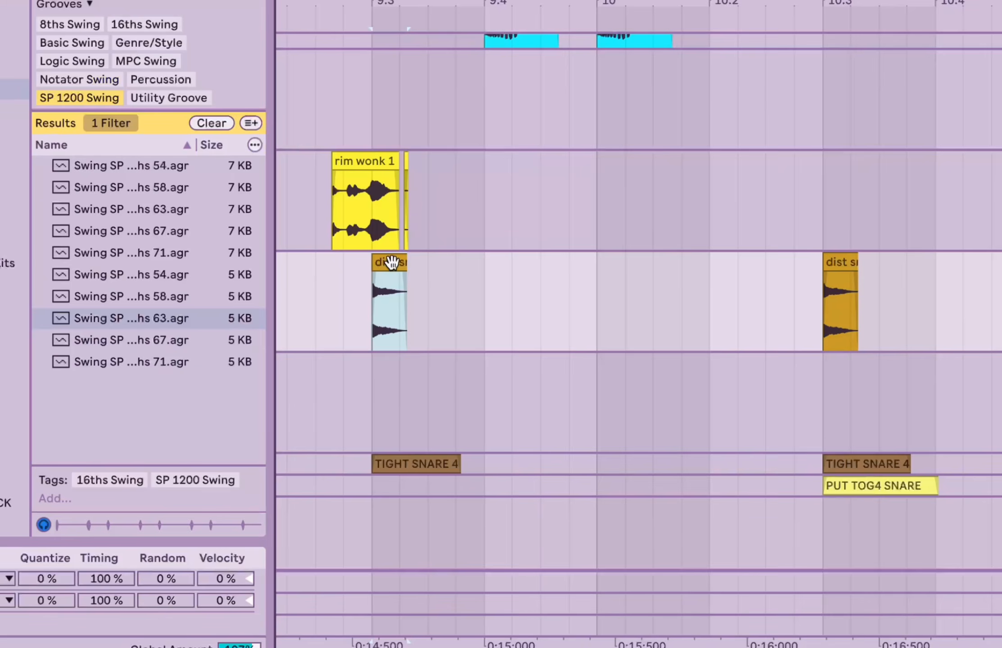
{"action": "left_click_drag", "start_coordinate": [391, 262], "coordinate": [477, 367]}
{"action": "left_click", "coordinate": [369, 385]}
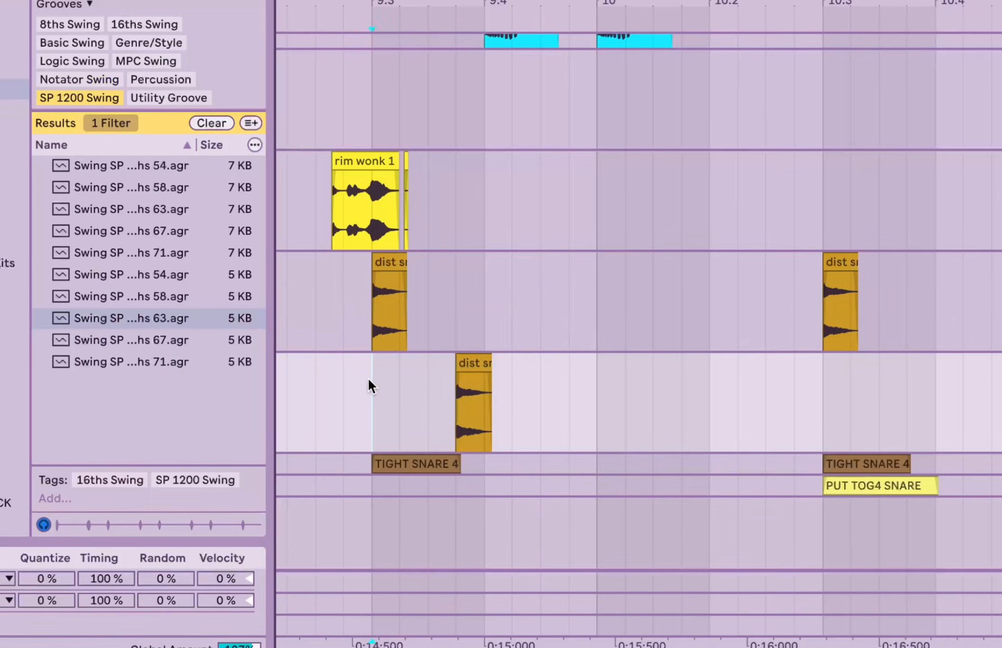
{"action": "key", "text": "space"}
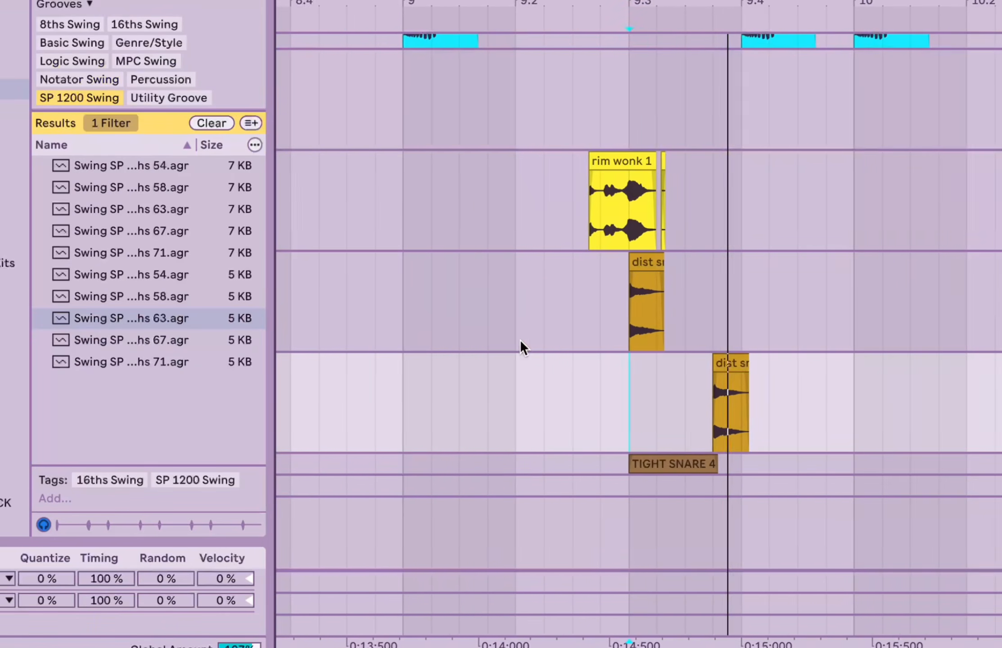
Nudge the ghost snare before 9.4 about 28 ms later on the ghosty track and set the playback start to bar 9
{"action": "left_click", "coordinate": [680, 363]}
{"action": "scroll", "coordinate": [681, 357], "scroll_direction": "up", "scroll_amount": 3}
{"action": "scroll", "coordinate": [681, 356], "scroll_direction": "down", "scroll_amount": 3}
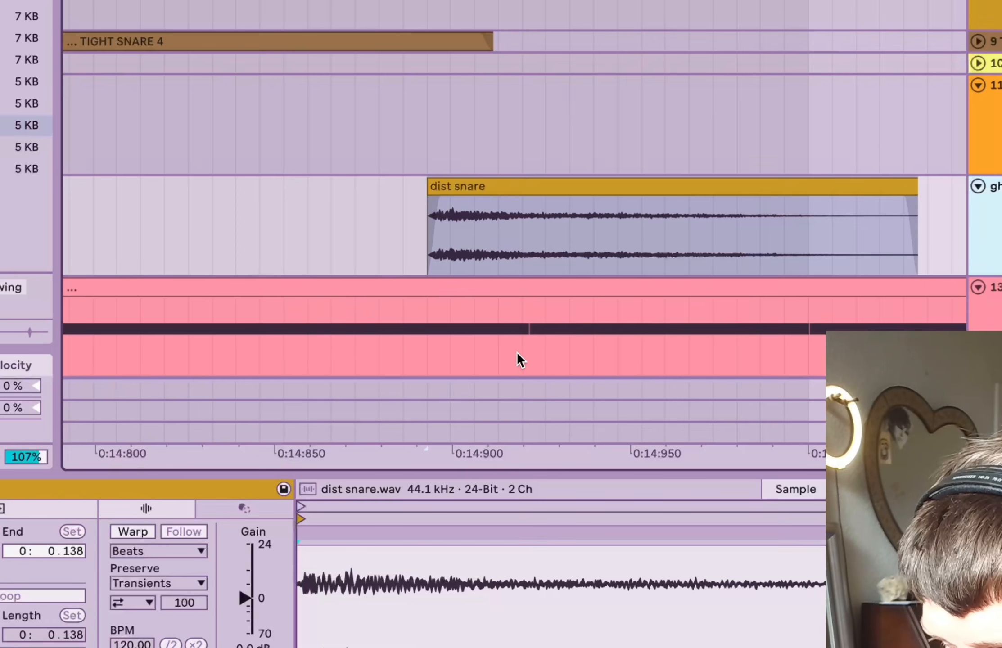
{"action": "left_click_drag", "start_coordinate": [519, 185], "coordinate": [619, 196]}
{"action": "key", "text": "space"}
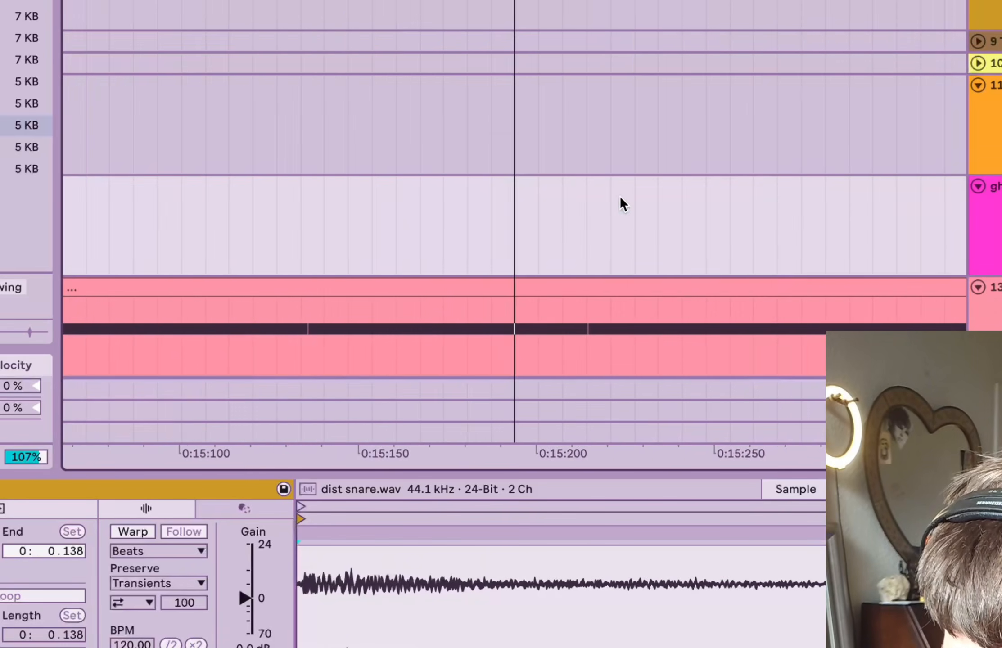
{"action": "key", "text": "x"}
{"action": "left_click", "coordinate": [272, 126]}
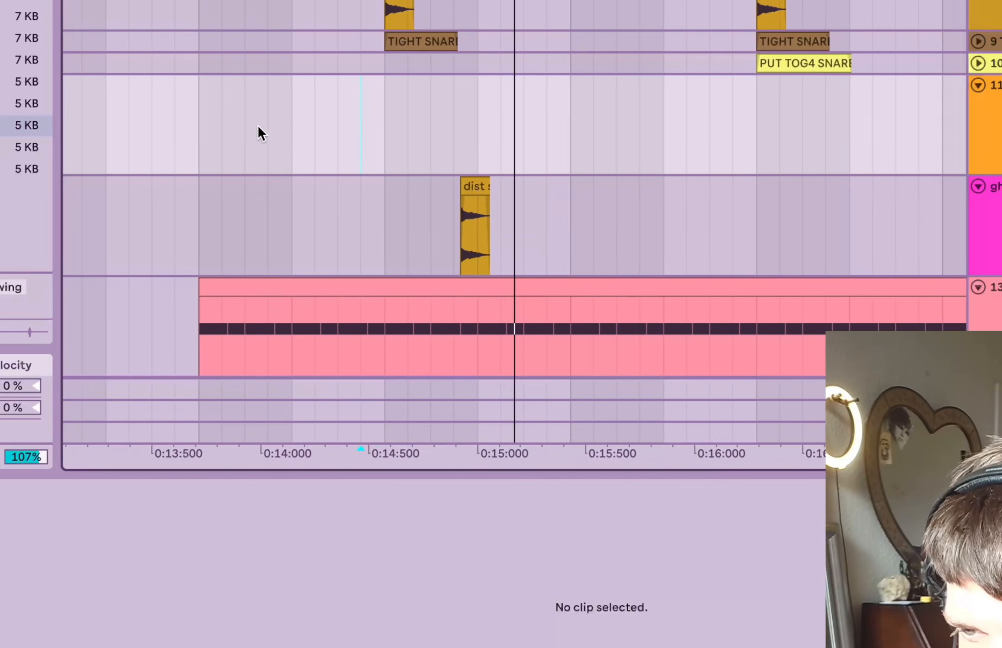
{"action": "left_click", "coordinate": [174, 136]}
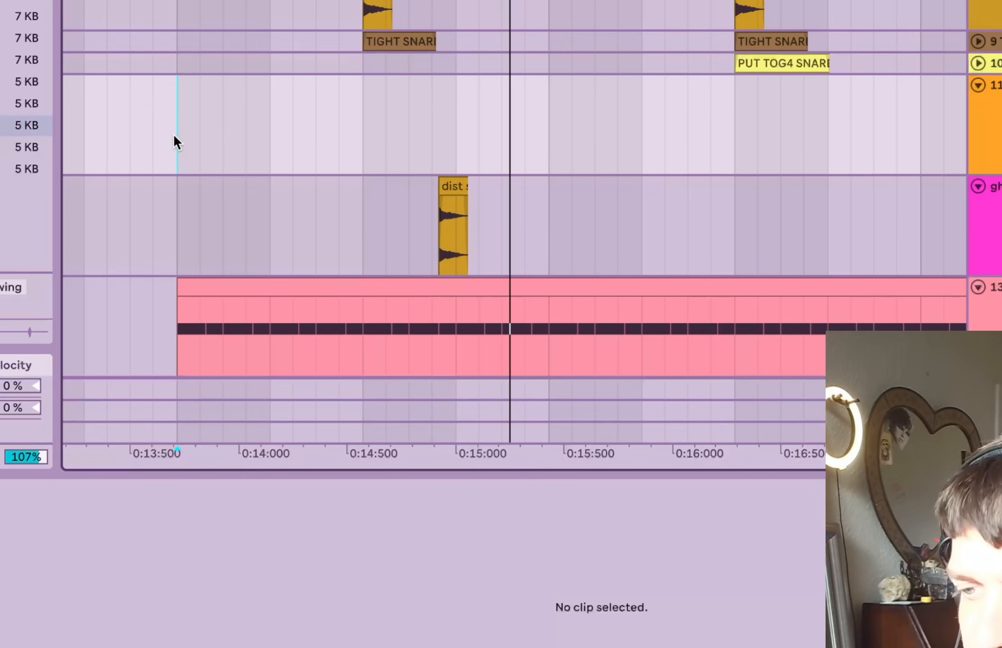
Play back the ghosty track and copy its ghost snare to two further offbeat positions in bar 10
{"action": "left_click", "coordinate": [448, 184]}
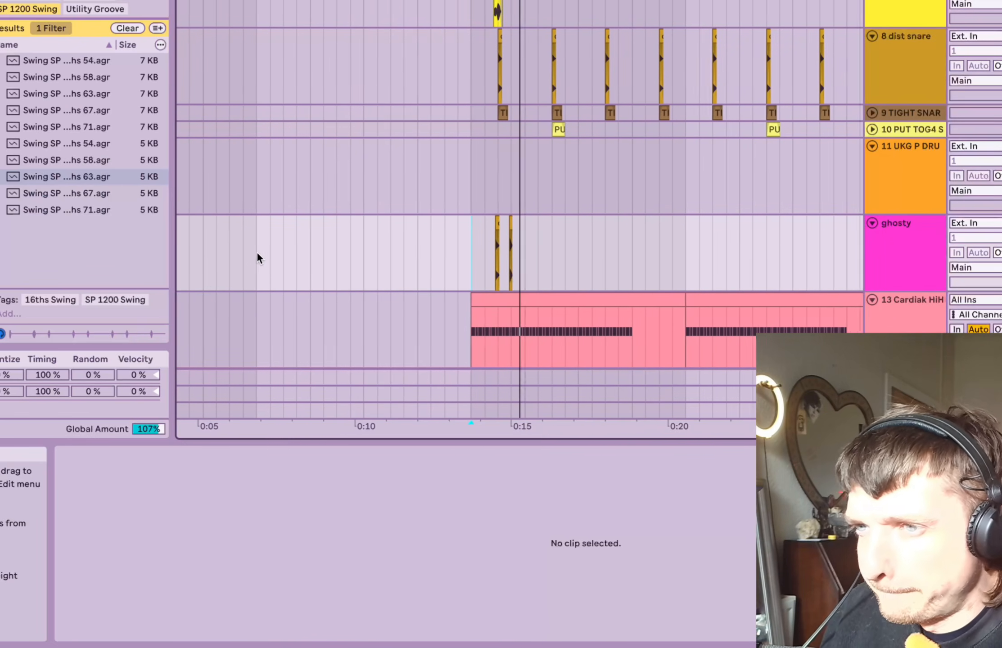
{"action": "scroll", "coordinate": [490, 226], "scroll_direction": "up", "scroll_amount": 5}
{"action": "left_click", "coordinate": [331, 237]}
{"action": "key", "text": "space"}
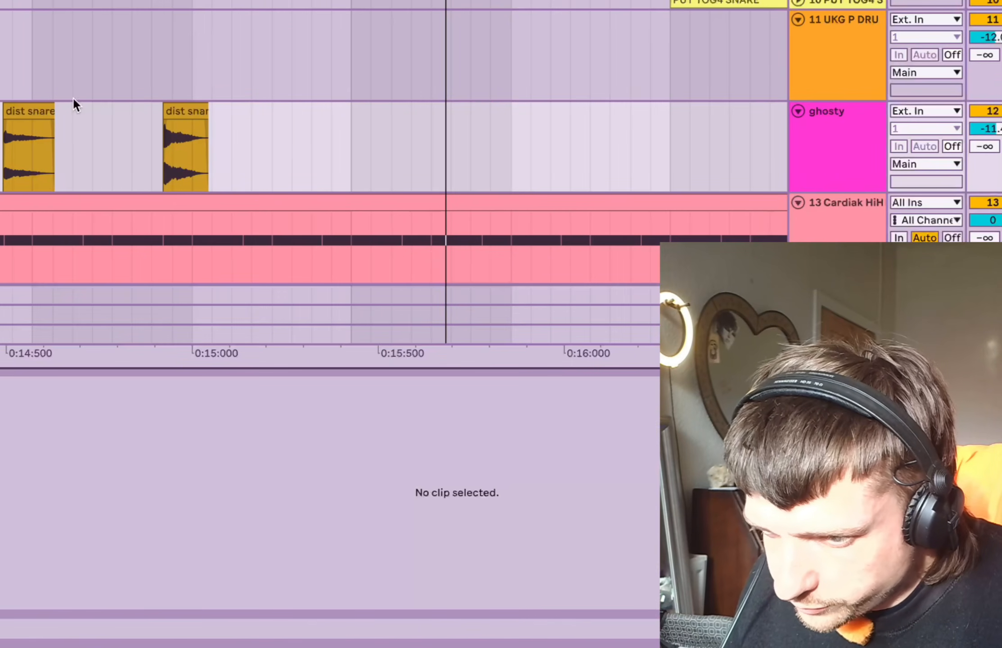
{"action": "left_click_drag", "start_coordinate": [36, 108], "coordinate": [410, 153]}
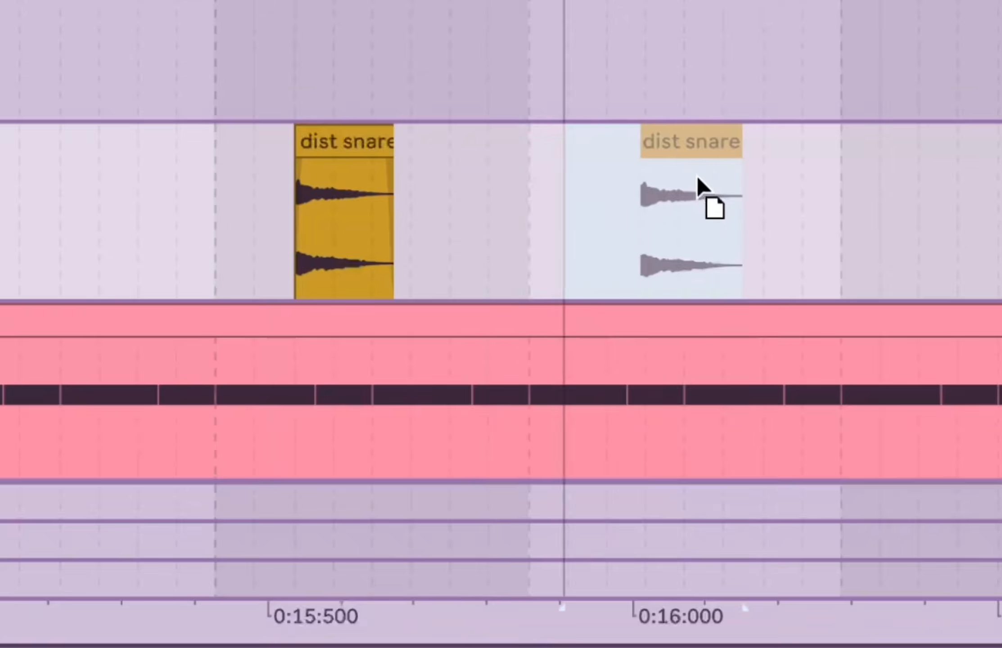
{"action": "left_click_drag", "start_coordinate": [698, 176], "coordinate": [677, 180]}
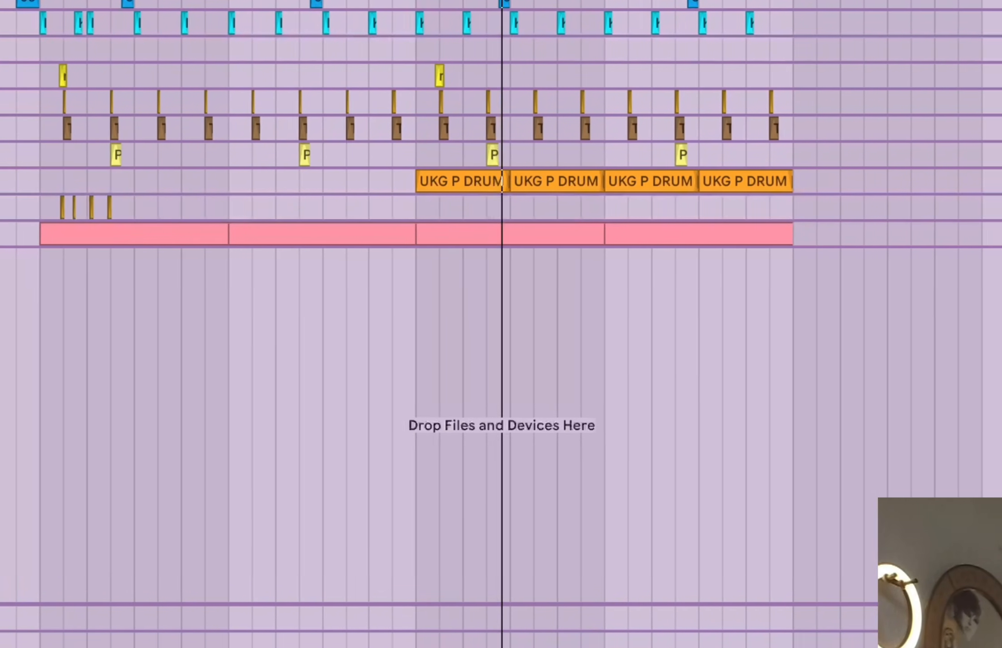
Unfold the dist snare and TIGHT SNARE tracks and repeat the ghost snare pattern from bar 9 through bar 28
{"action": "key", "text": "u"}
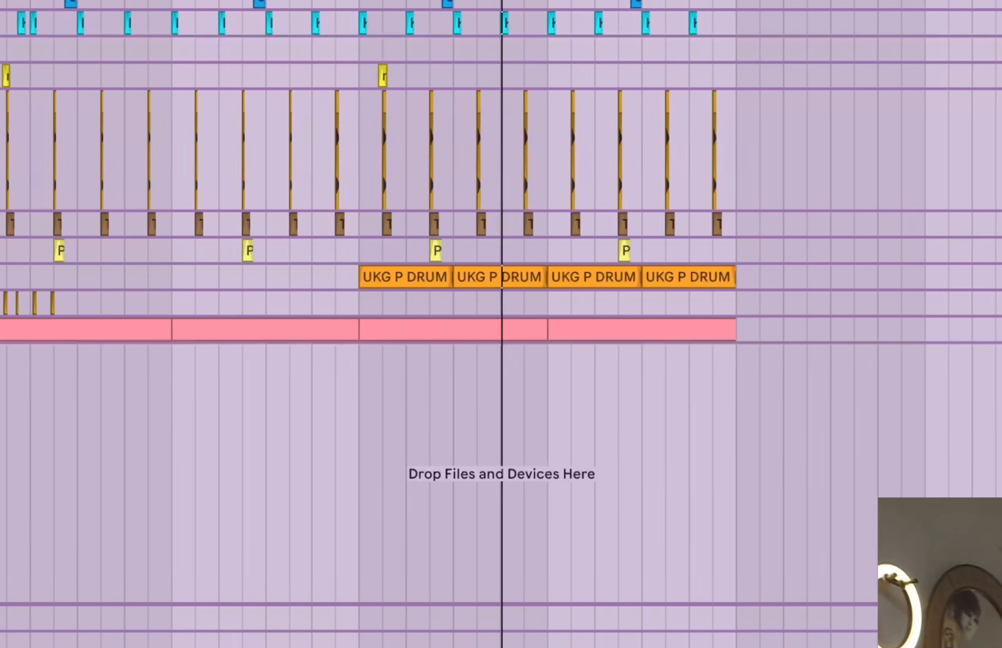
{"action": "key", "text": "u"}
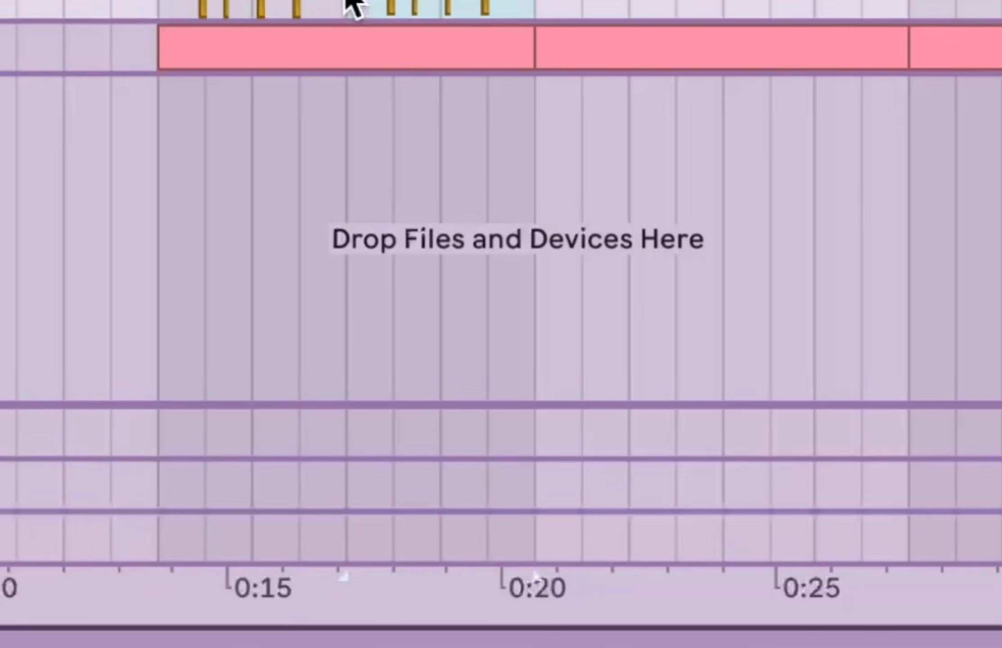
{"action": "scroll", "coordinate": [345, 1], "scroll_direction": "up", "scroll_amount": 5}
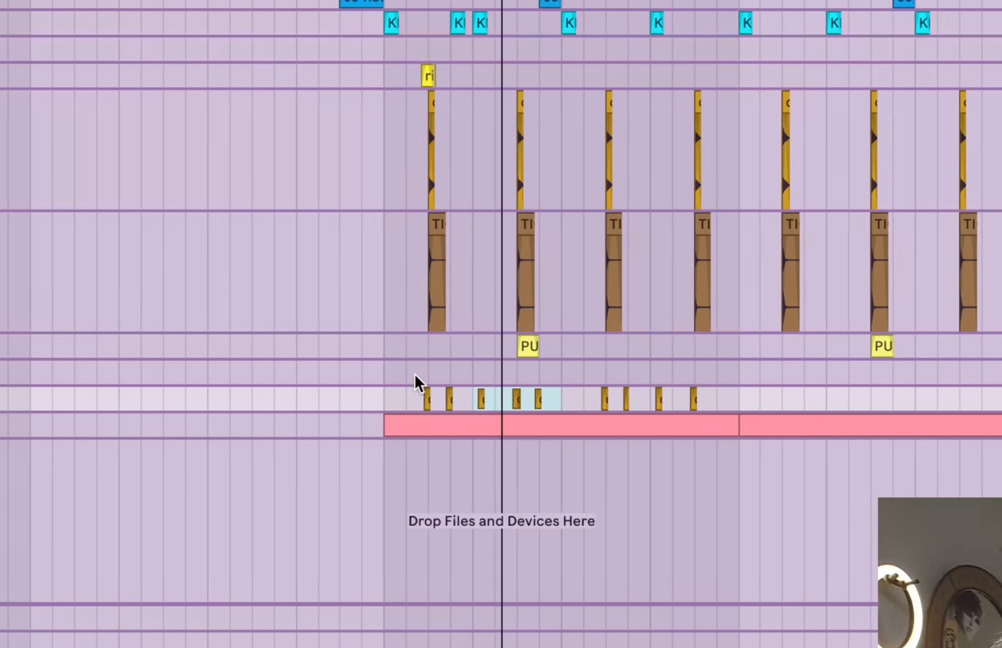
{"action": "left_click", "coordinate": [359, 405]}
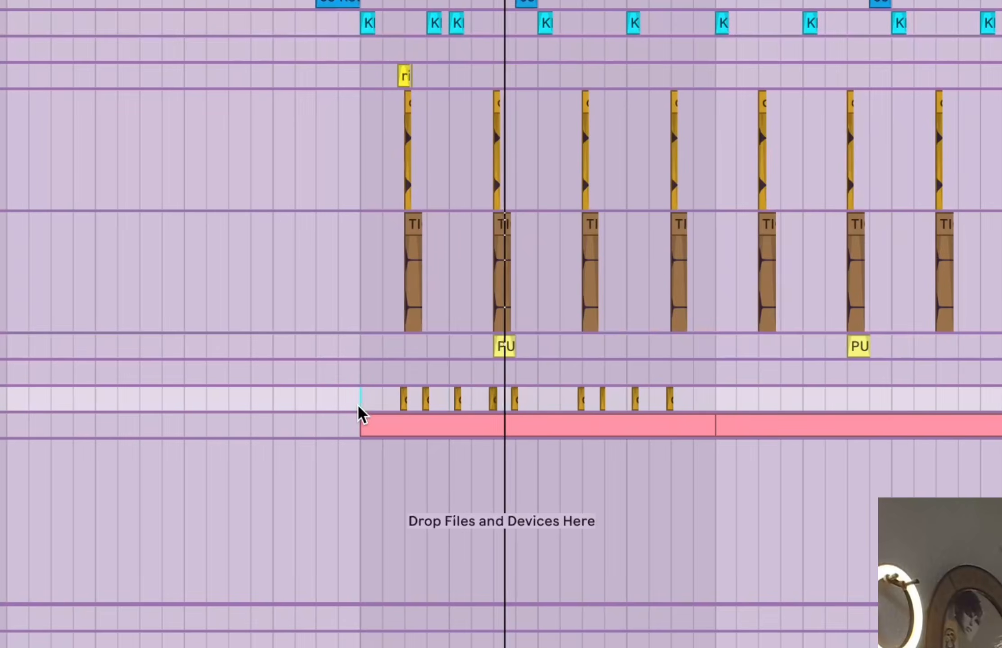
{"action": "key", "text": "super+d"}
{"action": "key", "text": "super+d"}
{"action": "scroll", "coordinate": [718, 398], "scroll_direction": "down", "scroll_amount": 5}
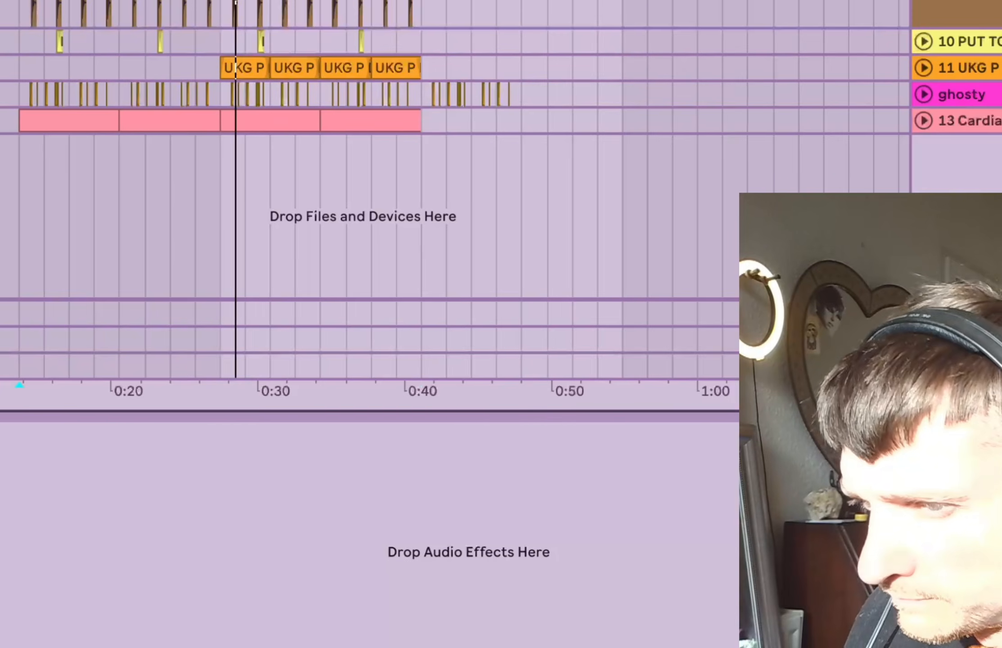
Copy the bar 11 kick to a spot between 11.2 and 11.3 on the KICK BOOMN track and play it back
{"action": "scroll", "coordinate": [454, 189], "scroll_direction": "up", "scroll_amount": 5}
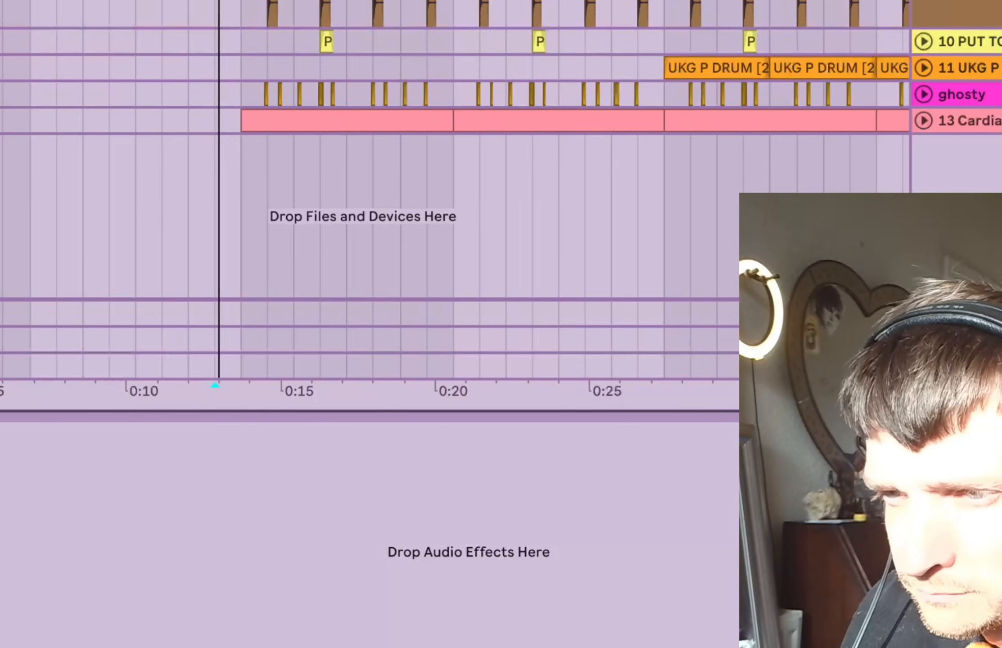
{"action": "scroll", "coordinate": [364, 190], "scroll_direction": "up", "scroll_amount": 10}
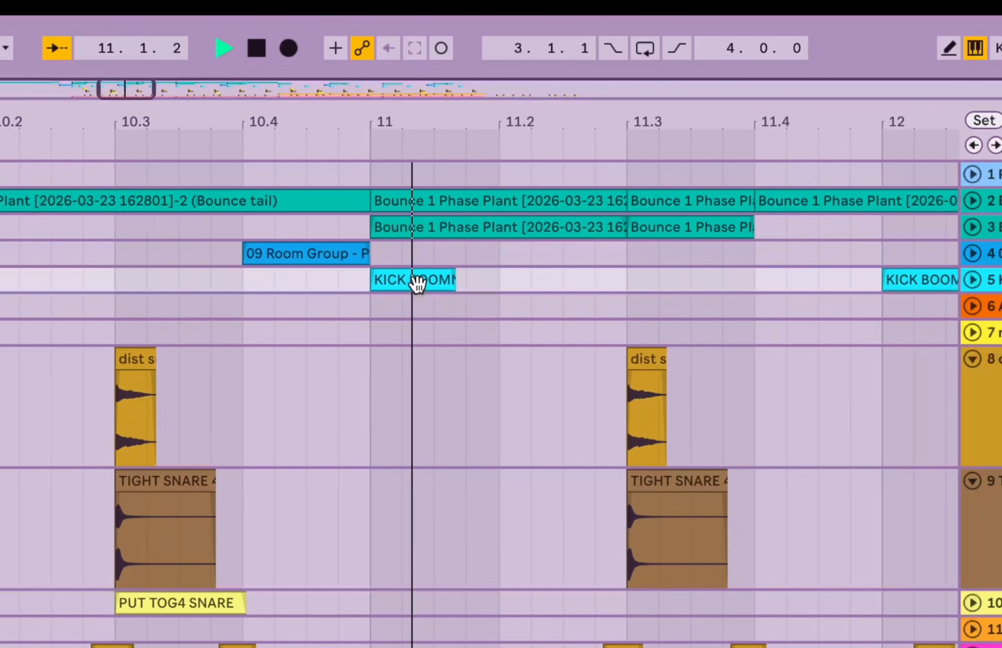
{"action": "key", "text": "space"}
{"action": "left_click_drag", "start_coordinate": [468, 279], "coordinate": [475, 279]}
{"action": "key", "text": "space"}
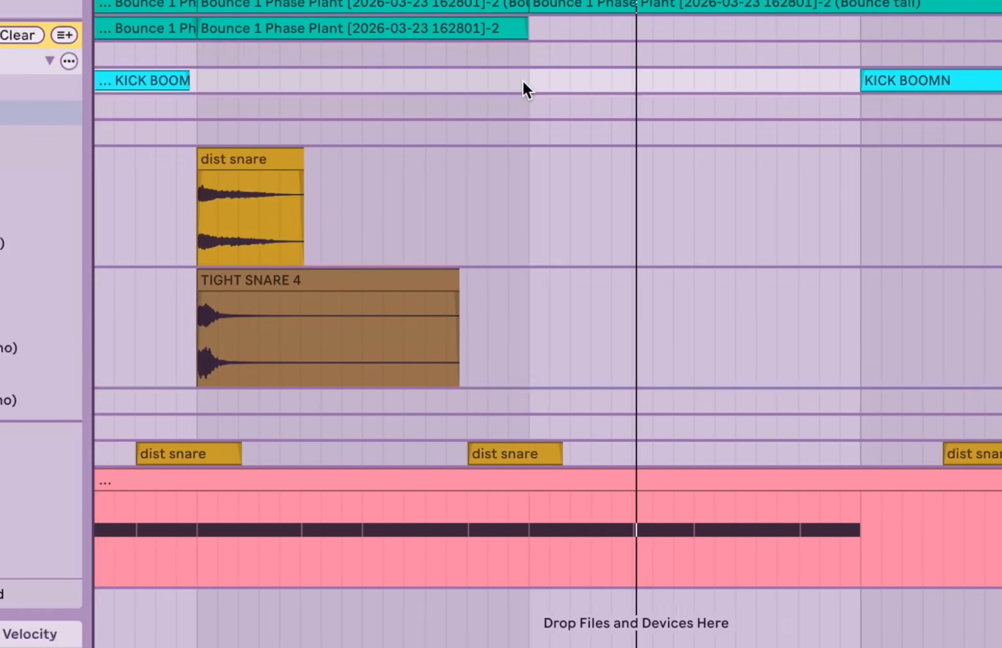
Play the whole arrangement back from bar 9 to check the drum pattern
{"action": "left_click", "coordinate": [440, 153]}
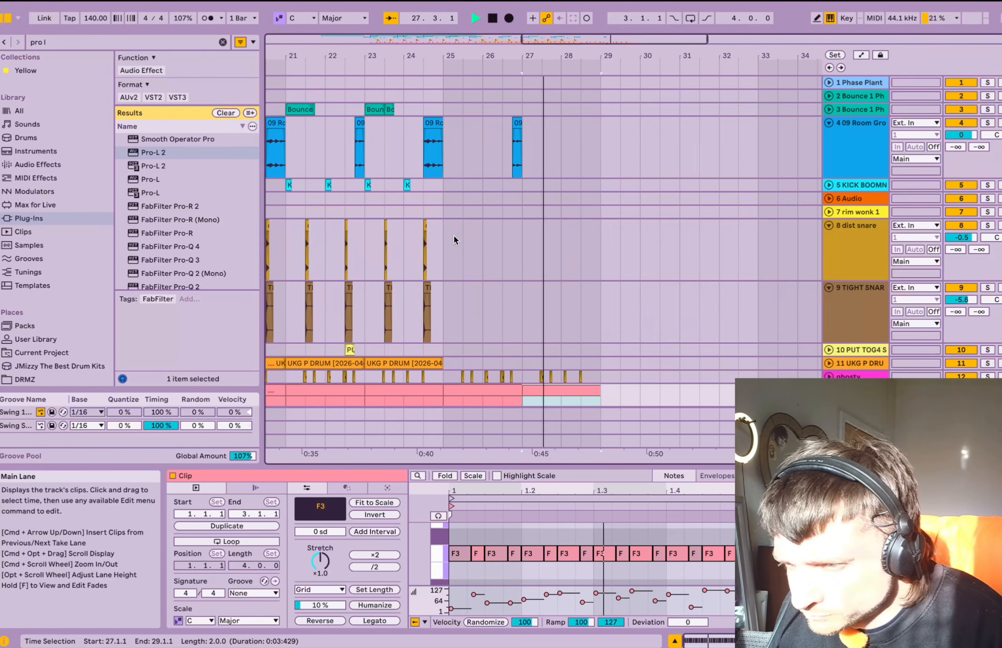
{"action": "key", "text": "space"}
{"action": "scroll", "coordinate": [454, 240], "scroll_direction": "left", "scroll_amount": 1}
{"action": "scroll", "coordinate": [461, 261], "scroll_direction": "right", "scroll_amount": 1}
{"action": "scroll", "coordinate": [450, 257], "scroll_direction": "down", "scroll_amount": 8}
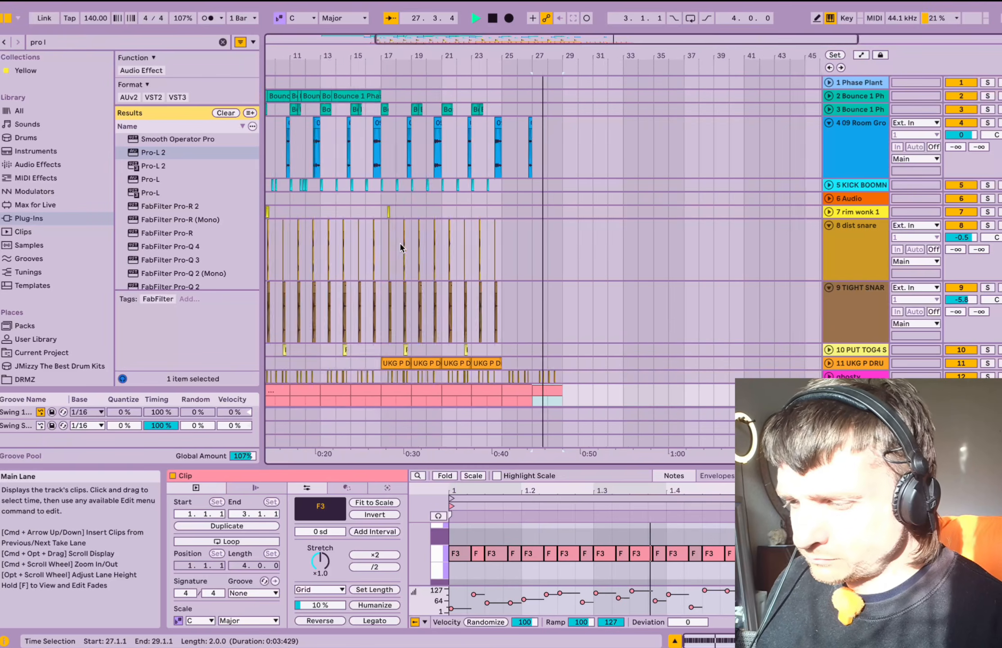
{"action": "double_click", "coordinate": [349, 243]}
{"action": "left_click", "coordinate": [340, 252]}
{"action": "key", "text": "space"}
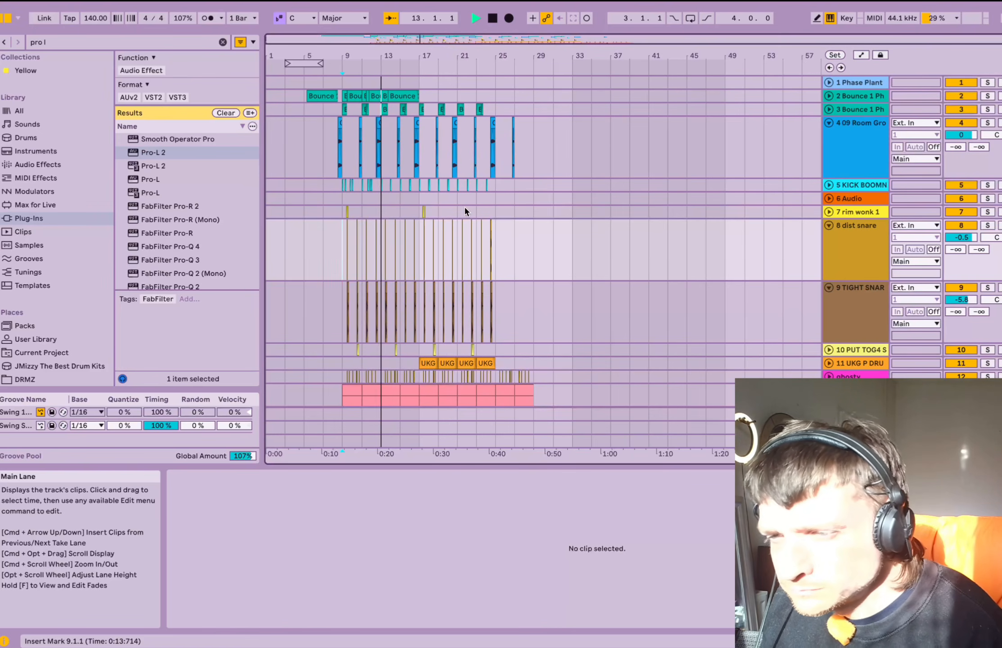
{"action": "key", "text": "space"}
Move the Cardiak HiHat track directly below the 09 Room Group track and inspect both around 12.3.2
{"action": "scroll", "coordinate": [376, 186], "scroll_direction": "up", "scroll_amount": 5}
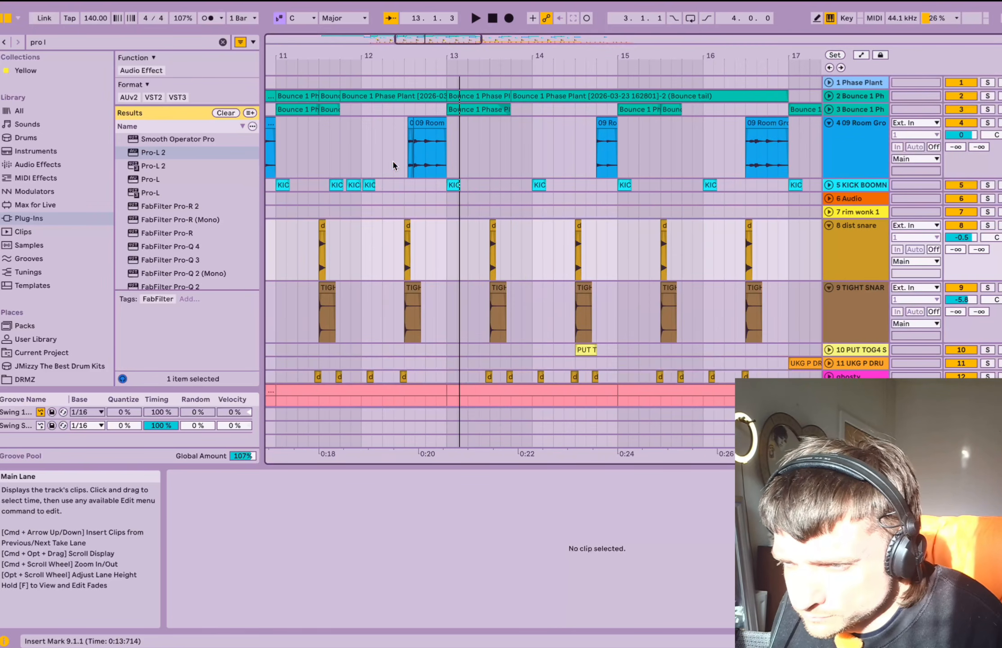
{"action": "left_click", "coordinate": [409, 139]}
{"action": "scroll", "coordinate": [410, 138], "scroll_direction": "up", "scroll_amount": 8}
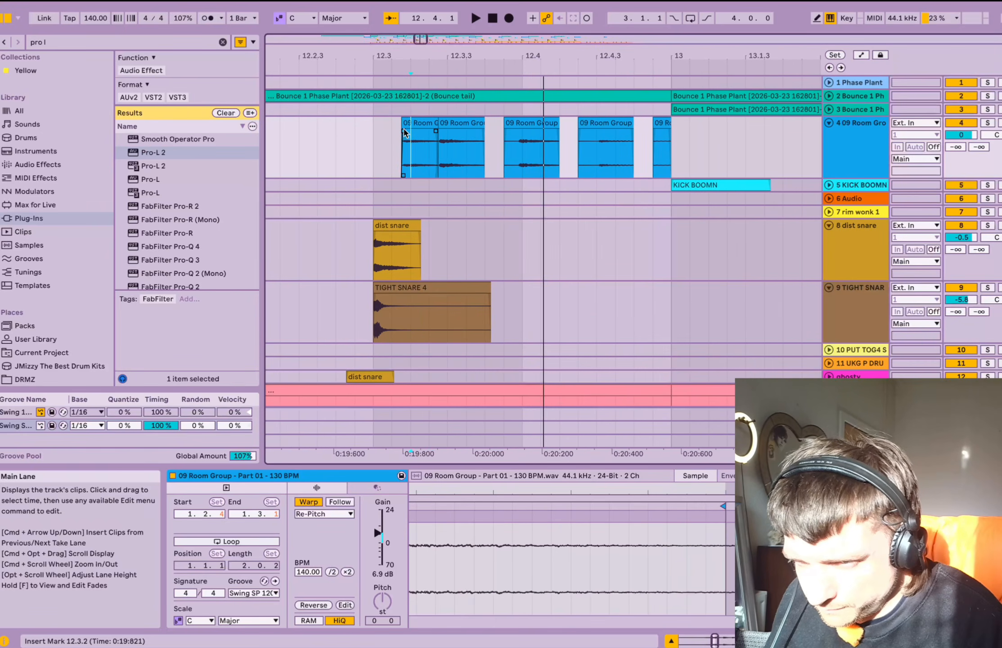
{"action": "scroll", "coordinate": [404, 133], "scroll_direction": "up", "scroll_amount": 4}
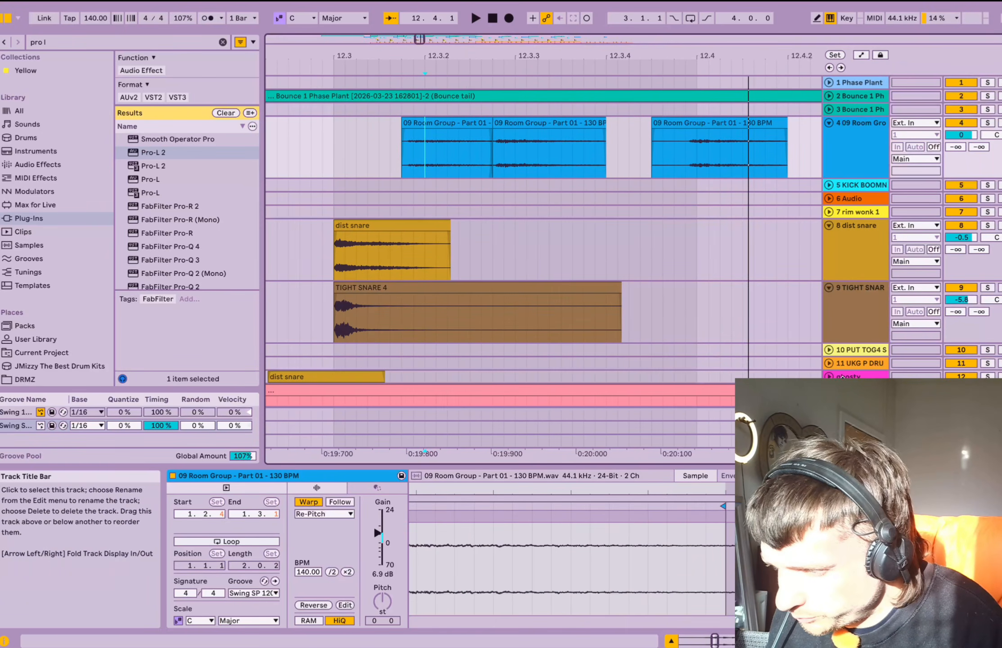
{"action": "scroll", "coordinate": [529, 343], "scroll_direction": "down", "scroll_amount": 2}
{"action": "left_click_drag", "start_coordinate": [853, 344], "coordinate": [852, 113]}
{"action": "scroll", "coordinate": [442, 186], "scroll_direction": "up", "scroll_amount": 4}
{"action": "scroll", "coordinate": [440, 182], "scroll_direction": "up", "scroll_amount": 3}
{"action": "scroll", "coordinate": [440, 182], "scroll_direction": "down", "scroll_amount": 4}
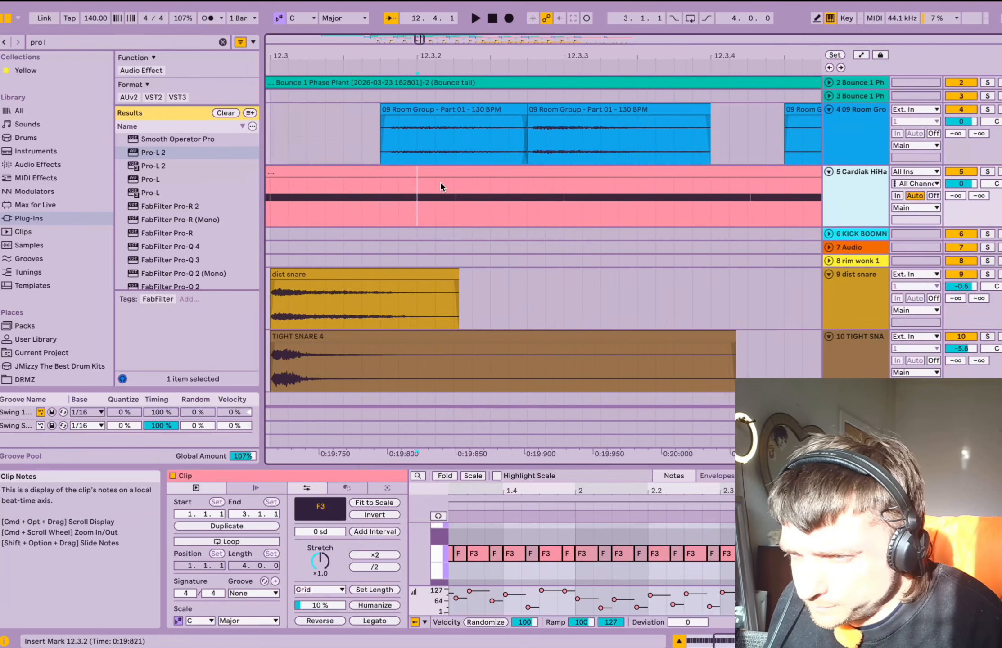
Align the first two 09 Room Group slices around 12.3.2 and 12.3.3 so they sit back to back, playing them to check
{"action": "scroll", "coordinate": [477, 168], "scroll_direction": "down", "scroll_amount": 5}
{"action": "left_click_drag", "start_coordinate": [491, 270], "coordinate": [534, 245]}
{"action": "left_click", "coordinate": [497, 235]}
{"action": "key", "text": "space"}
{"action": "key", "text": "space"}
{"action": "left_click", "coordinate": [355, 237]}
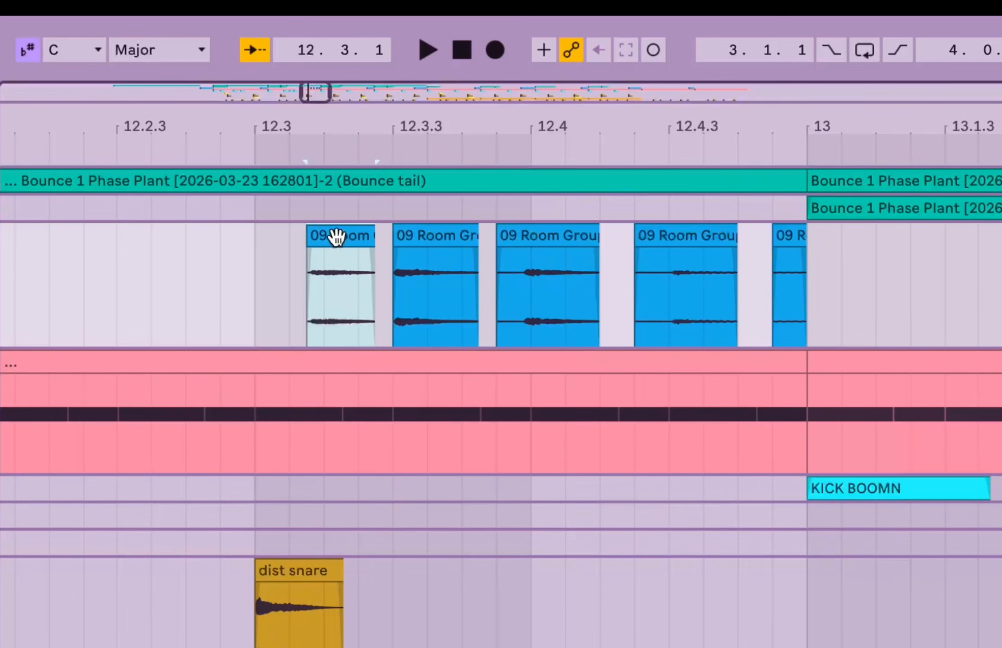
{"action": "left_click_drag", "start_coordinate": [338, 238], "coordinate": [386, 238]}
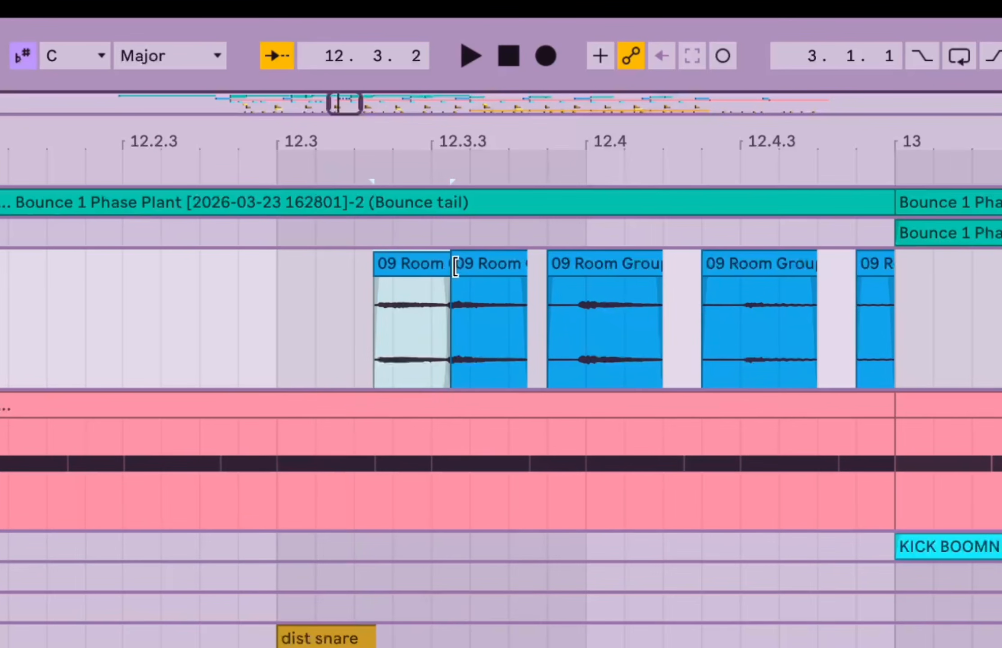
{"action": "key", "text": "space"}
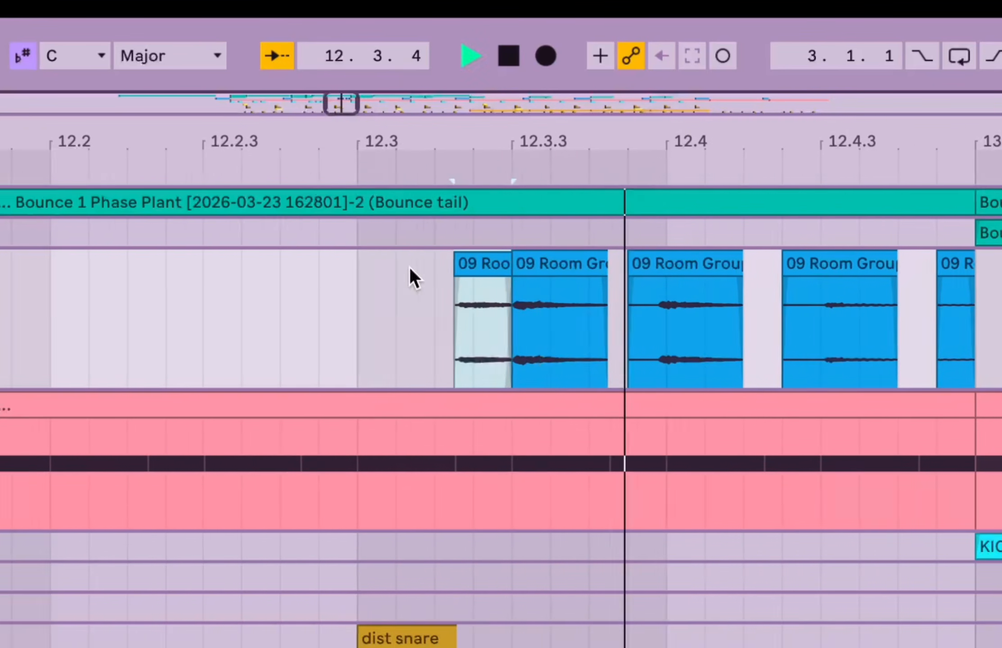
{"action": "key", "text": "space"}
Trim the start of the following 09 Room Group slice to 12.4 and audition it
{"action": "left_click", "coordinate": [406, 264]}
{"action": "left_click_drag", "start_coordinate": [407, 264], "coordinate": [439, 265]}
{"action": "key", "text": "space"}
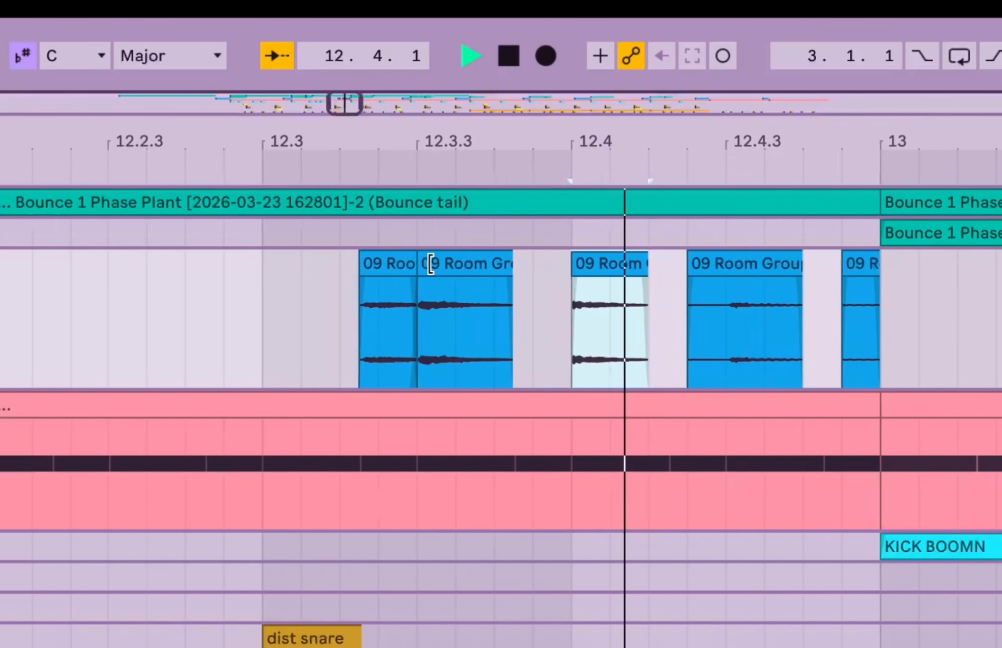
{"action": "key", "text": "space"}
Tighten the start of the 09 Room Group slice near 12.4.3 and play the arrangement from the middle of bar 11
{"action": "left_click", "coordinate": [459, 266]}
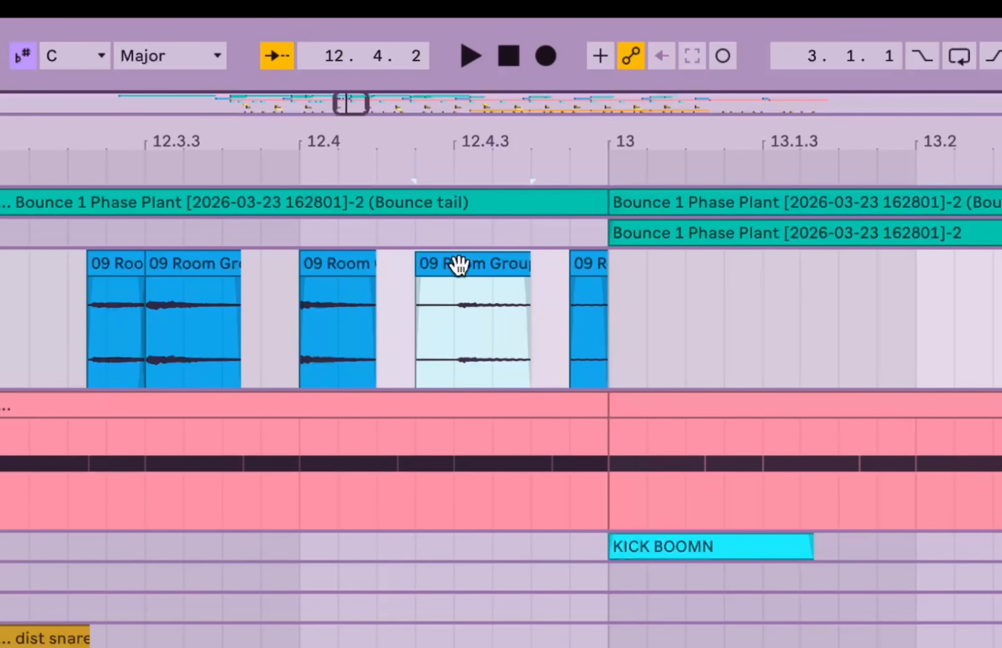
{"action": "left_click_drag", "start_coordinate": [453, 269], "coordinate": [451, 267]}
{"action": "key", "text": "space"}
{"action": "key", "text": "x"}
{"action": "key", "text": "space"}
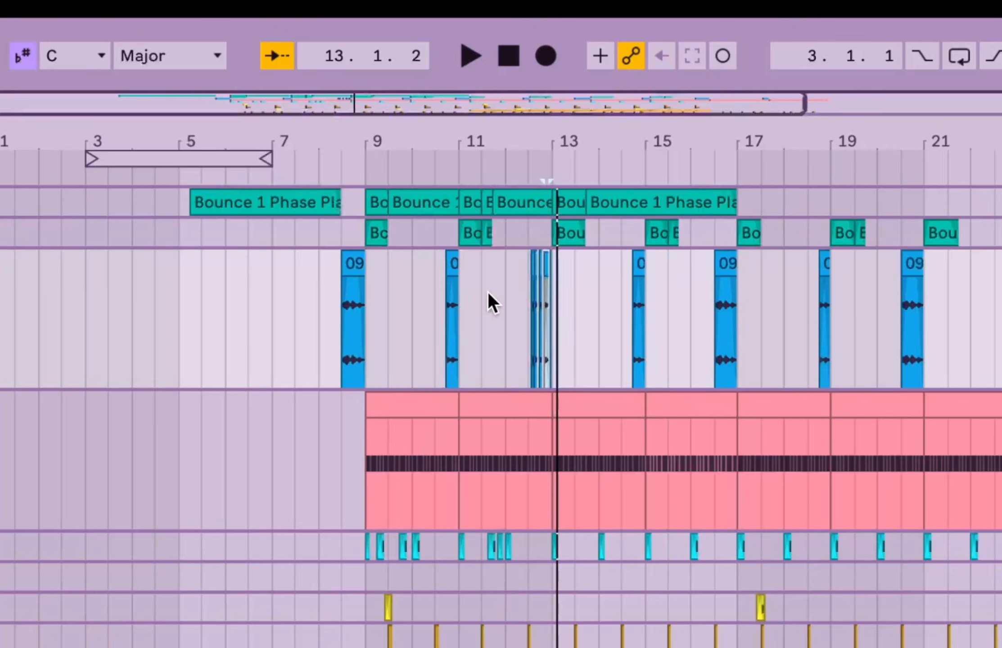
{"action": "left_click", "coordinate": [488, 292]}
{"action": "key", "text": "space"}
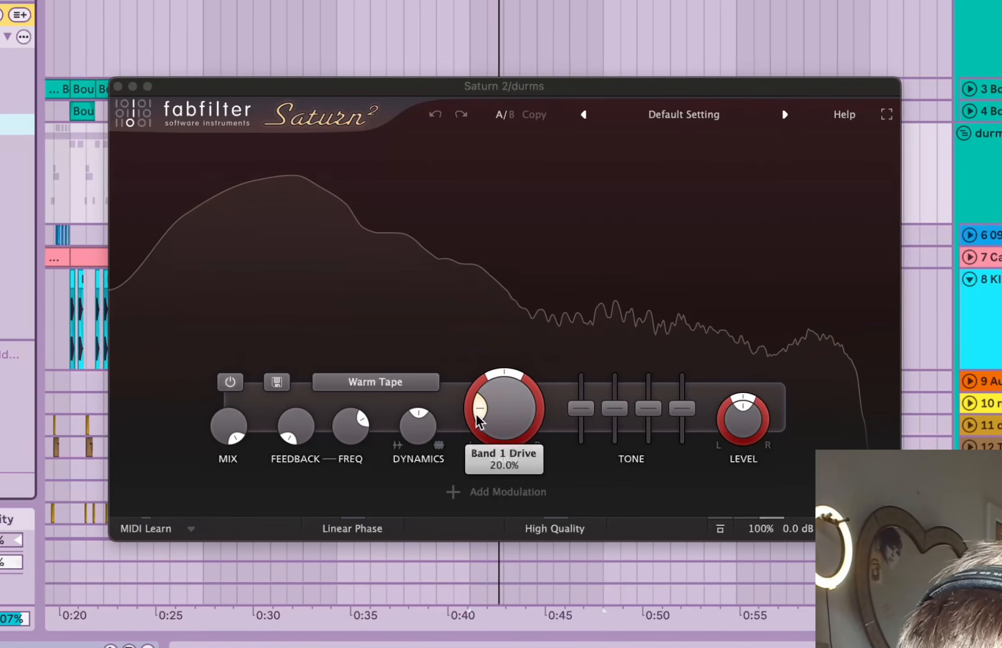
Turn on High Quality in Saturn 2 on the durms group and raise the Warm Tape drive to about 25%
{"action": "left_click", "coordinate": [542, 522]}
{"action": "left_click", "coordinate": [543, 600]}
{"action": "left_click_drag", "start_coordinate": [418, 427], "coordinate": [425, 487]}
{"action": "mouse_move", "coordinate": [502, 409]}
{"action": "left_mouse_down"}
{"action": "mouse_move", "coordinate": [496, 385]}
{"action": "mouse_move", "coordinate": [488, 414]}
{"action": "left_mouse_up"}
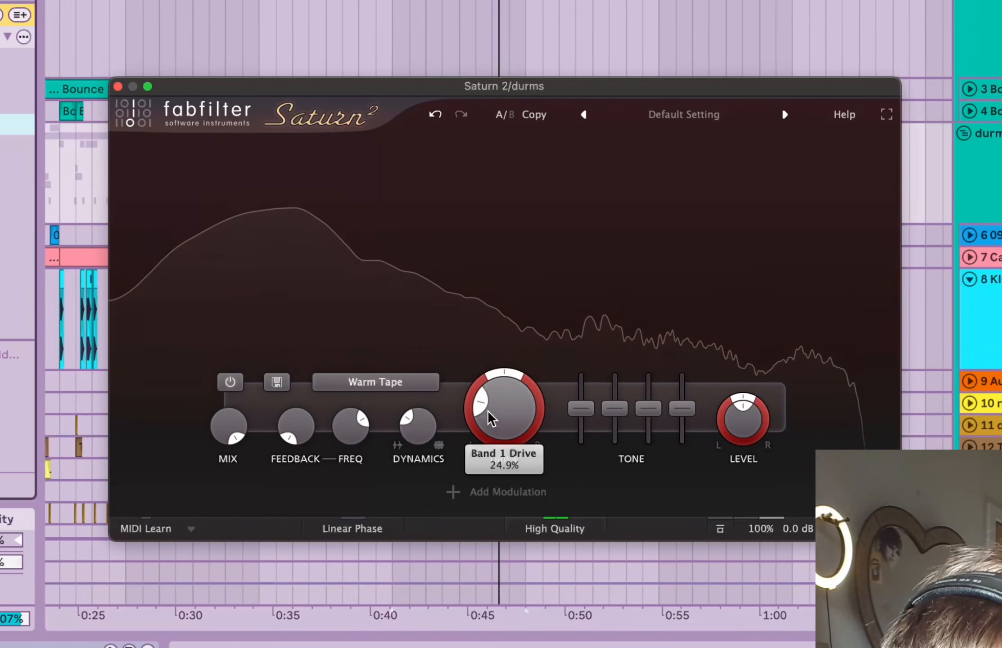
Raise Saturn 2's Dynamics moderately above centre and adjust the upper tone bands on the durms group
{"action": "left_click_drag", "start_coordinate": [426, 424], "coordinate": [385, 380]}
{"action": "left_click", "coordinate": [440, 439]}
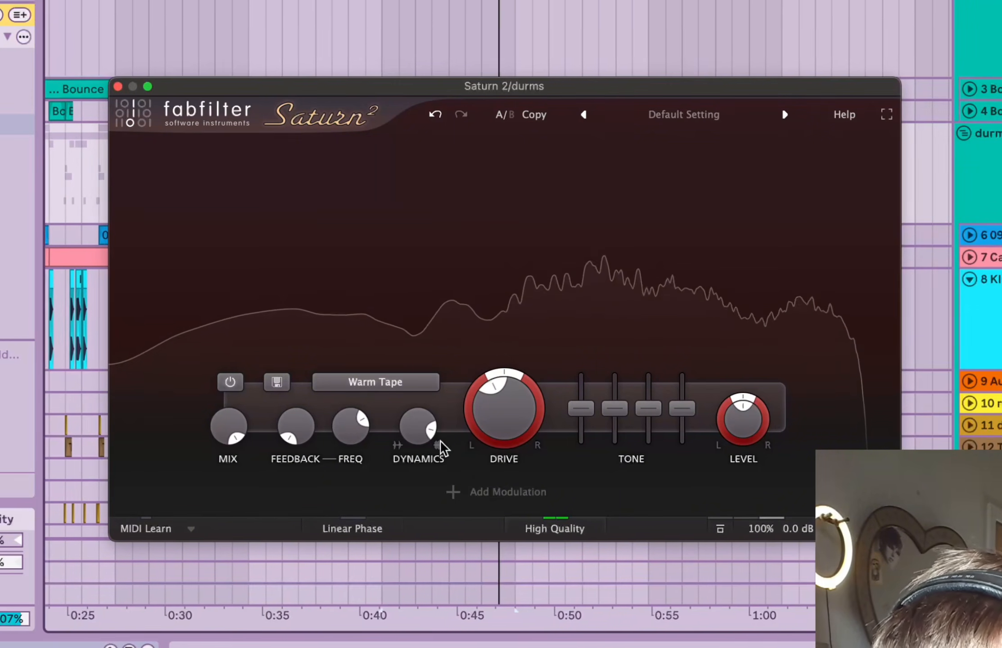
{"action": "left_click_drag", "start_coordinate": [433, 440], "coordinate": [424, 480]}
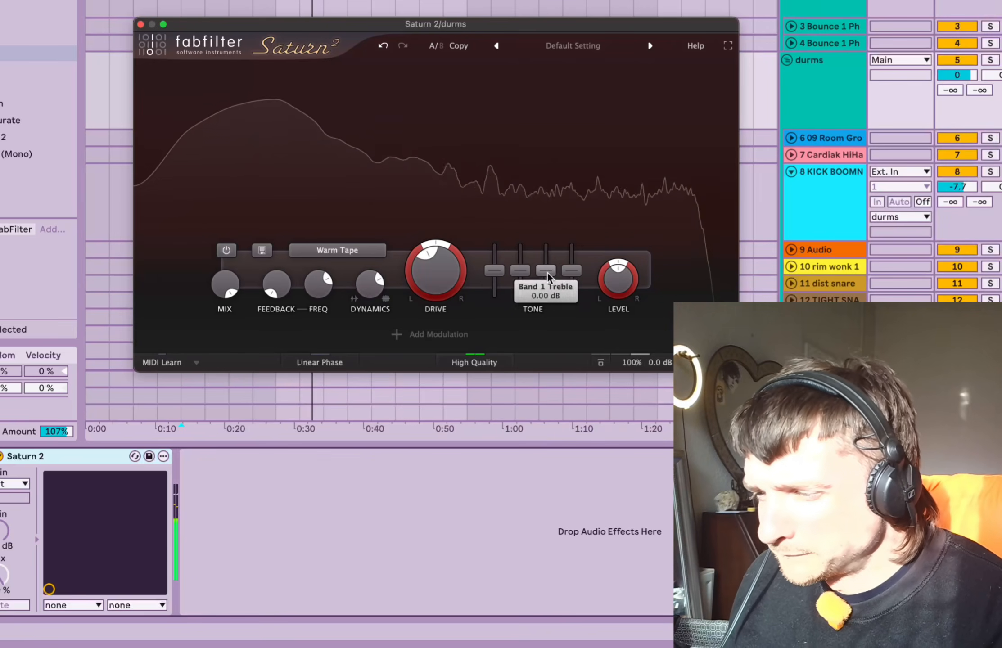
{"action": "mouse_move", "coordinate": [652, 410]}
{"action": "left_mouse_down"}
{"action": "mouse_move", "coordinate": [652, 398]}
{"action": "mouse_move", "coordinate": [651, 406]}
{"action": "left_mouse_up"}
{"action": "left_click_drag", "start_coordinate": [571, 270], "coordinate": [522, 269]}
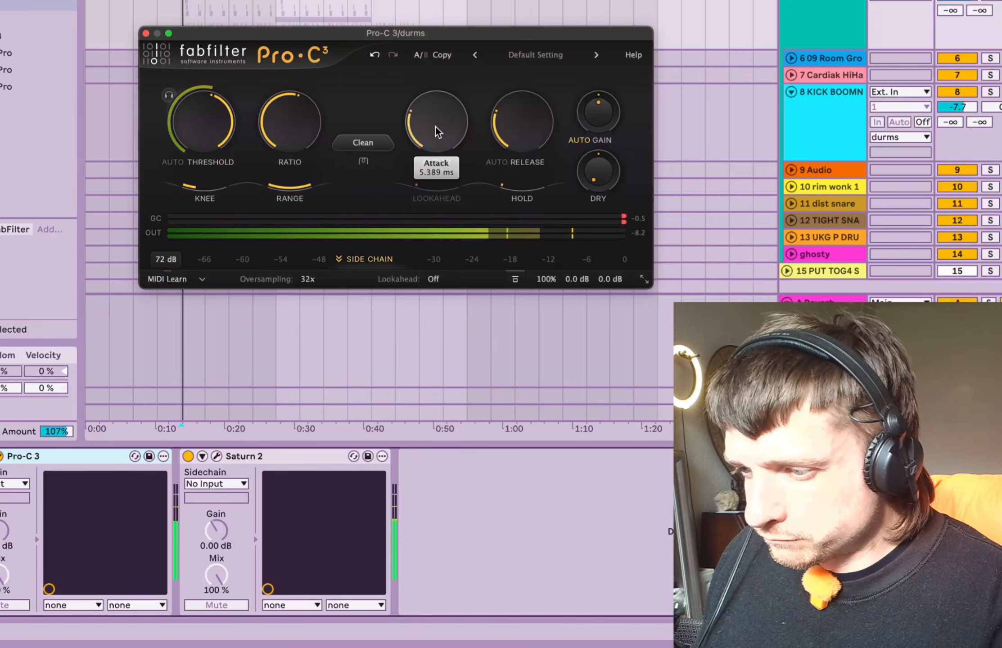
Adjust the attack of the durms group's Pro-C 3 and set its release to about 77 ms
{"action": "mouse_move", "coordinate": [434, 151]}
{"action": "left_mouse_down"}
{"action": "mouse_move", "coordinate": [436, 169]}
{"action": "mouse_move", "coordinate": [438, 130]}
{"action": "left_mouse_up"}
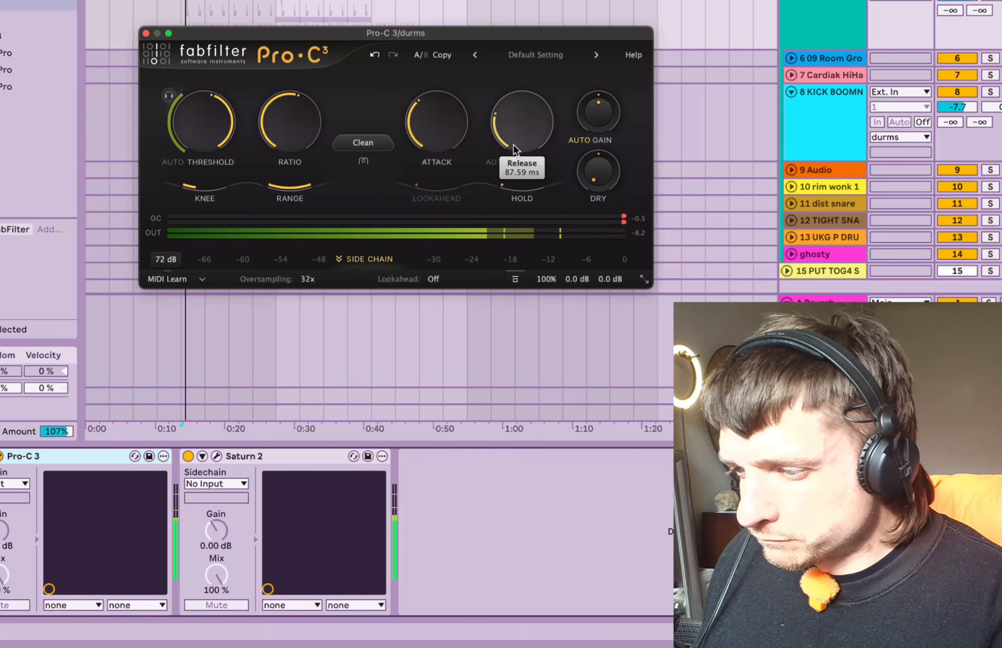
{"action": "mouse_move", "coordinate": [513, 145]}
{"action": "left_mouse_down"}
{"action": "mouse_move", "coordinate": [514, 130]}
{"action": "mouse_move", "coordinate": [513, 146]}
{"action": "left_mouse_up"}
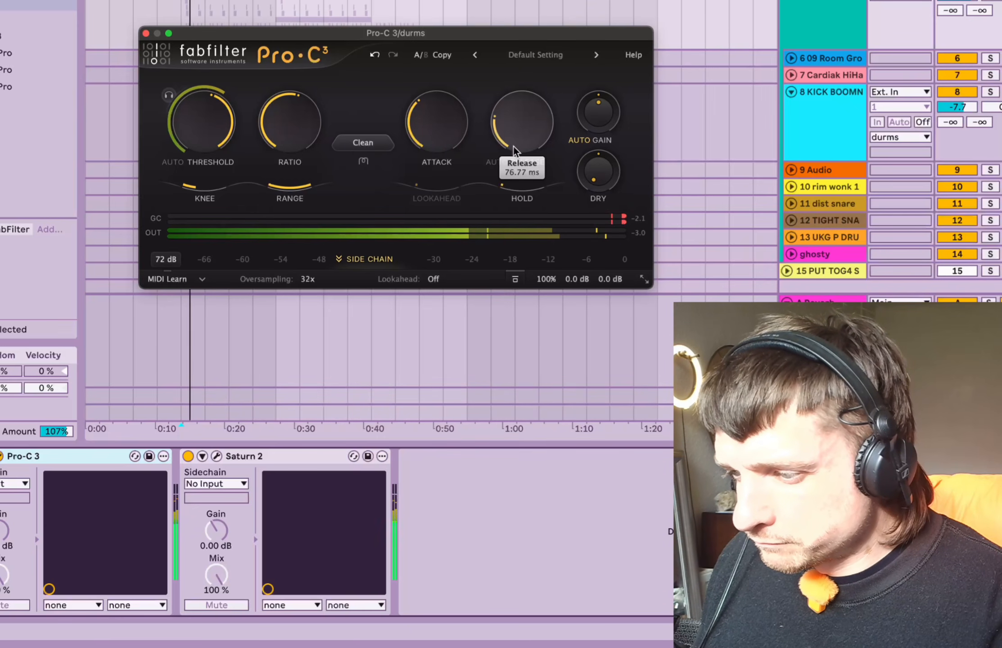
{"action": "mouse_move", "coordinate": [433, 131]}
{"action": "left_mouse_down"}
{"action": "mouse_move", "coordinate": [434, 154]}
{"action": "mouse_move", "coordinate": [432, 145]}
{"action": "left_mouse_up"}
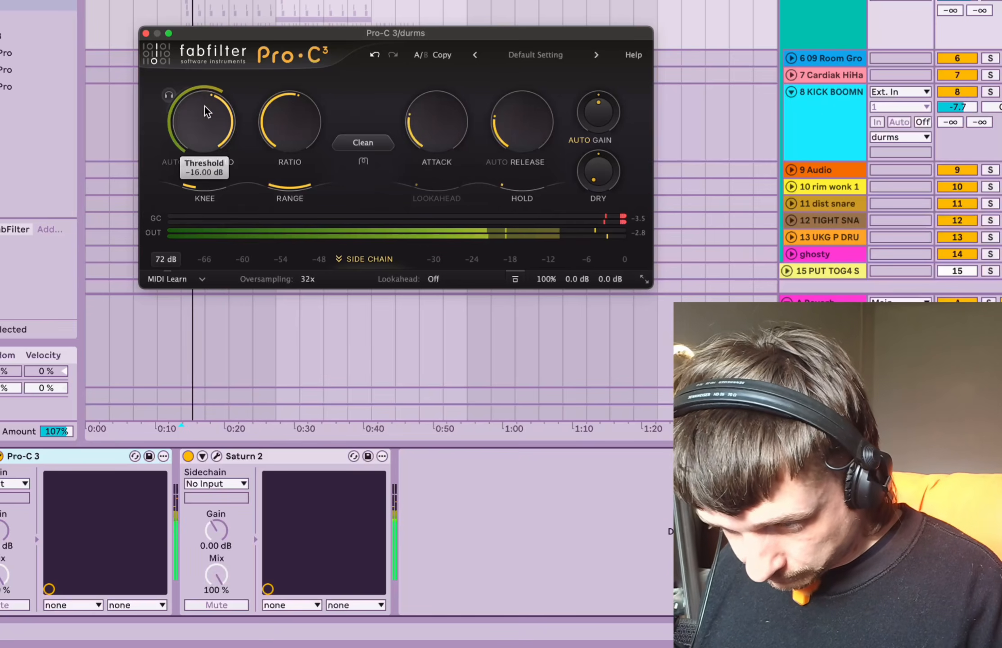
Configure the mids Pro-C 3 with 32x oversampling, a very short attack, a slightly longer release, a ratio of about 6.2:1 and an adjusted threshold
{"action": "left_click", "coordinate": [312, 288]}
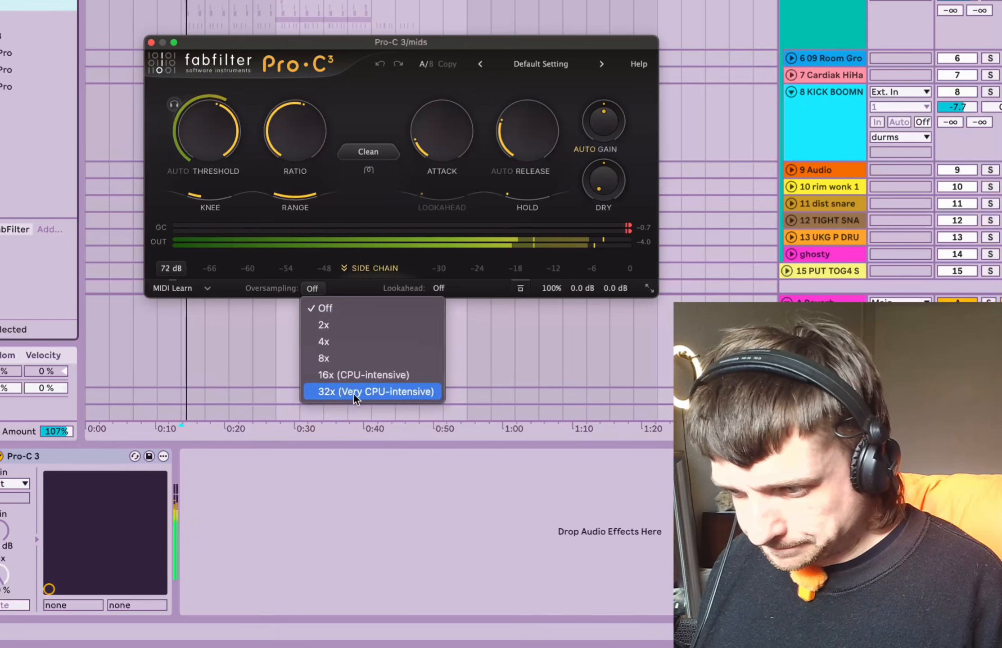
{"action": "left_click", "coordinate": [353, 391]}
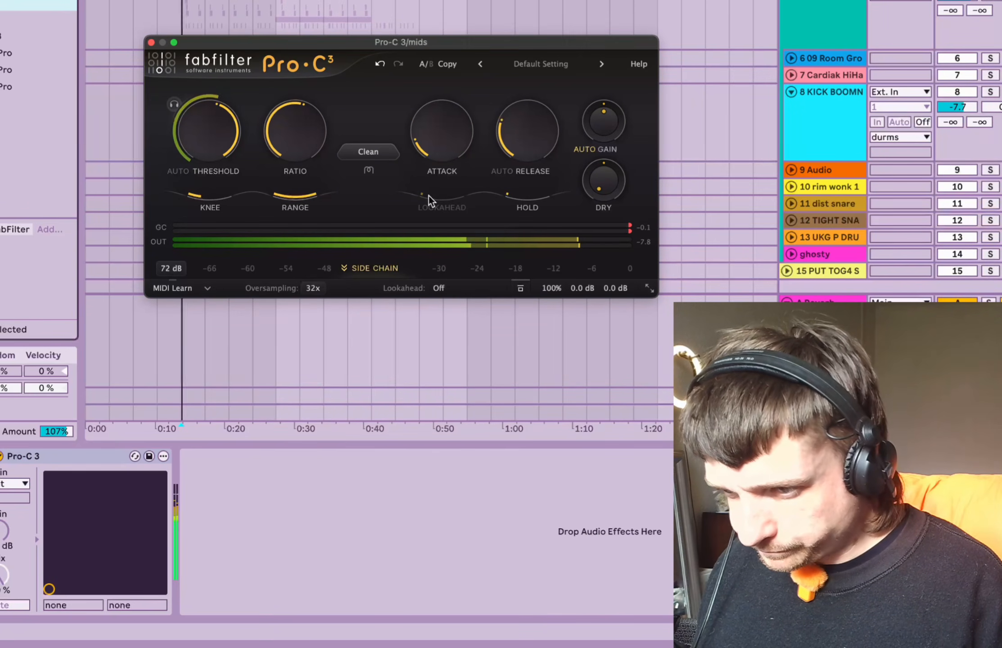
{"action": "left_click_drag", "start_coordinate": [521, 91], "coordinate": [521, 52]}
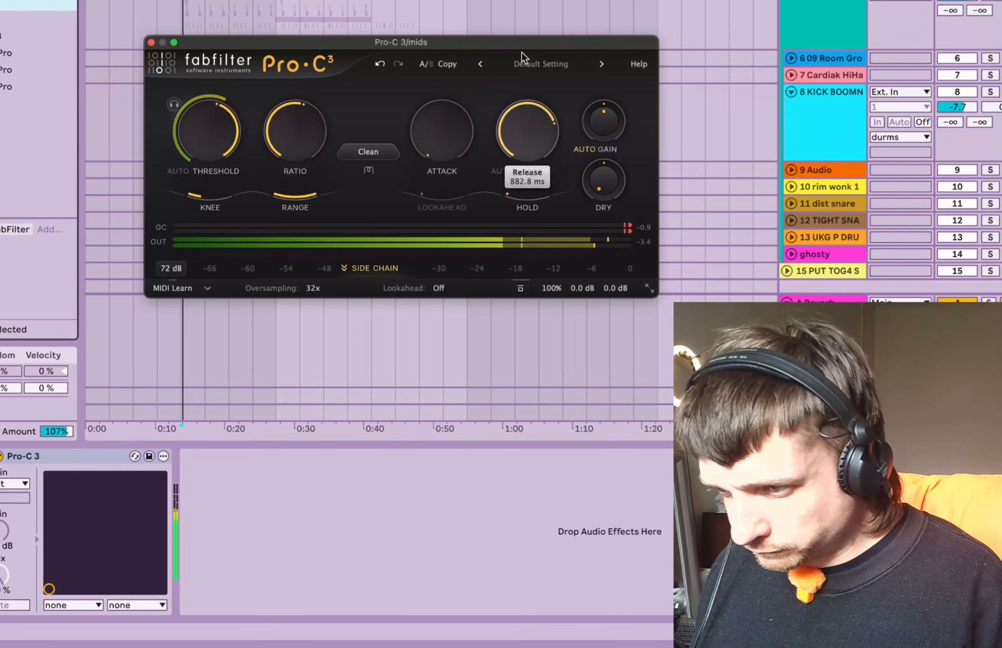
{"action": "left_click_drag", "start_coordinate": [506, 146], "coordinate": [502, 112]}
{"action": "left_click_drag", "start_coordinate": [435, 134], "coordinate": [434, 109]}
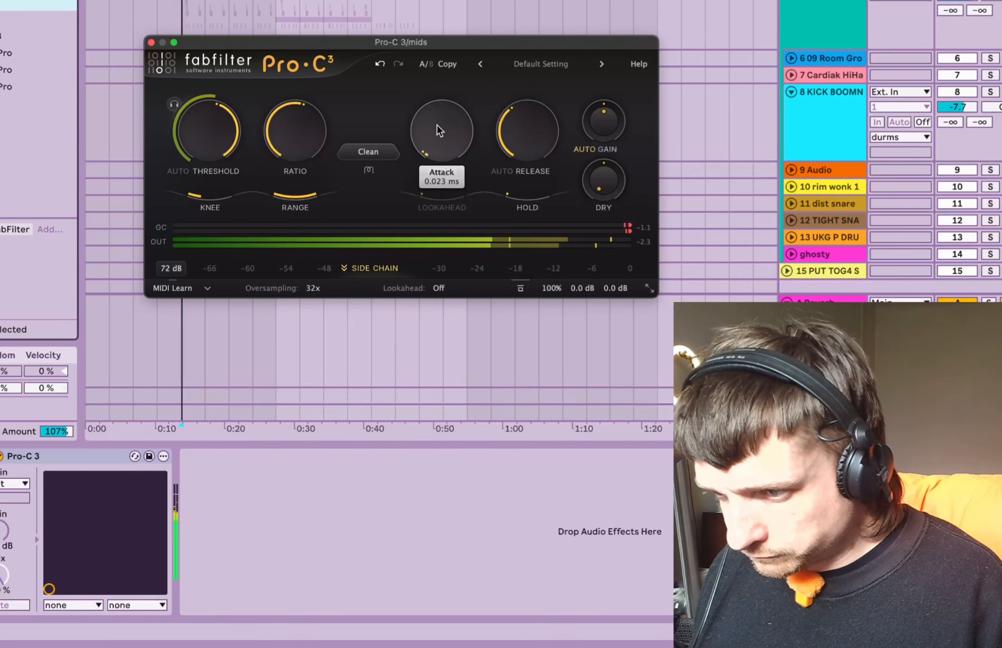
{"action": "left_click_drag", "start_coordinate": [292, 127], "coordinate": [294, 158]}
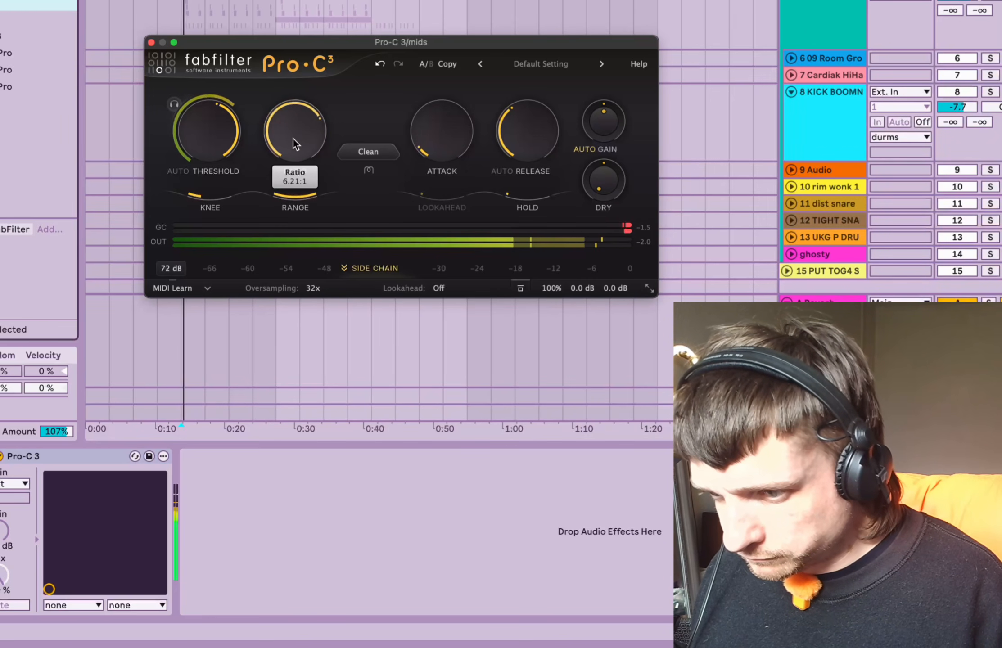
{"action": "left_click_drag", "start_coordinate": [220, 133], "coordinate": [201, 161]}
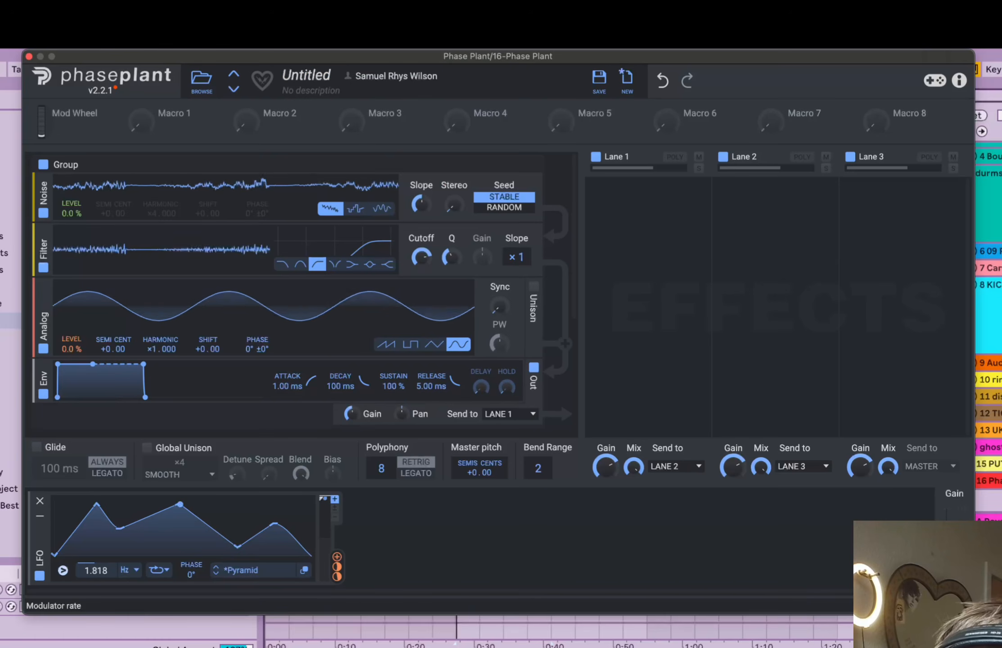
Set Phase Plant's Pyramid LFO rate to 1.726 Hz and insert an Overdrive distortion after the Analog oscillator with reduced drive
{"action": "left_click_drag", "start_coordinate": [96, 570], "coordinate": [96, 573]}
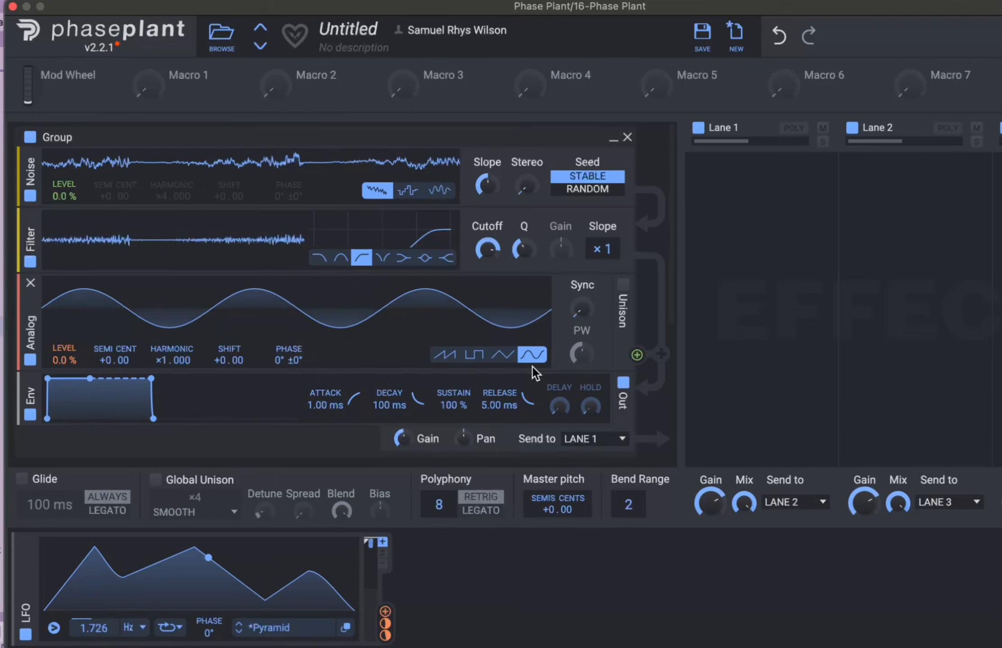
{"action": "left_click", "coordinate": [535, 378]}
{"action": "left_click", "coordinate": [678, 432]}
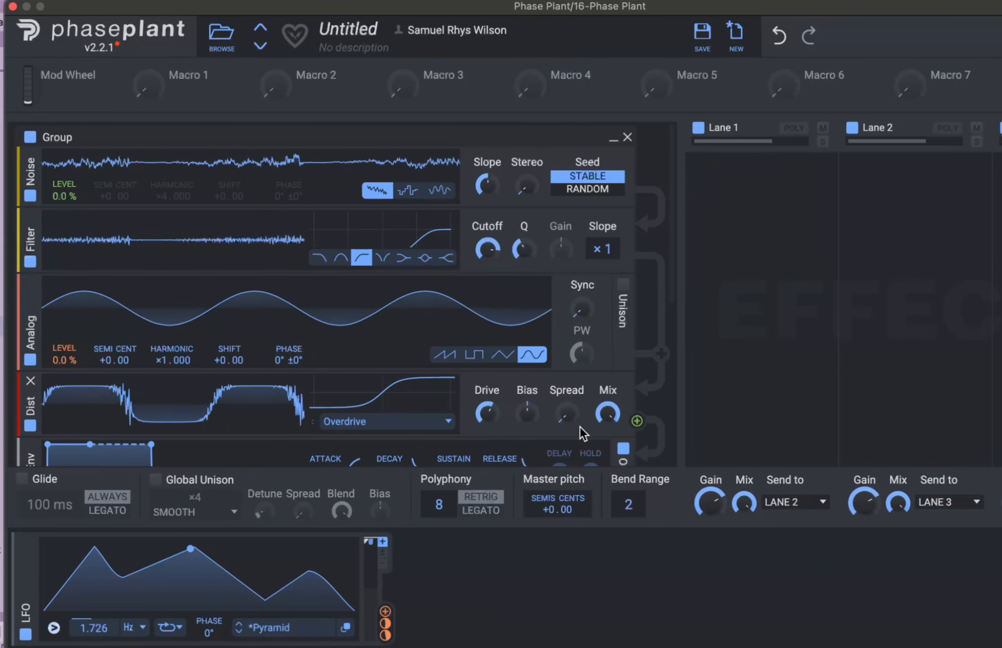
{"action": "left_click_drag", "start_coordinate": [483, 418], "coordinate": [483, 446]}
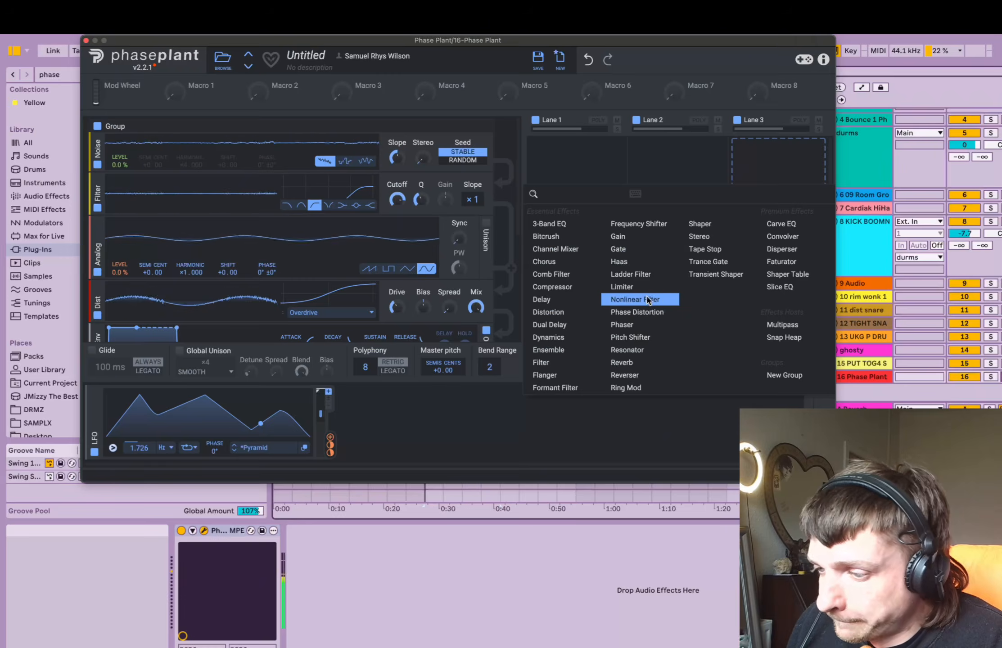
Add a Limiter to Lane 3 in Phase Plant
{"action": "left_click", "coordinate": [637, 288]}
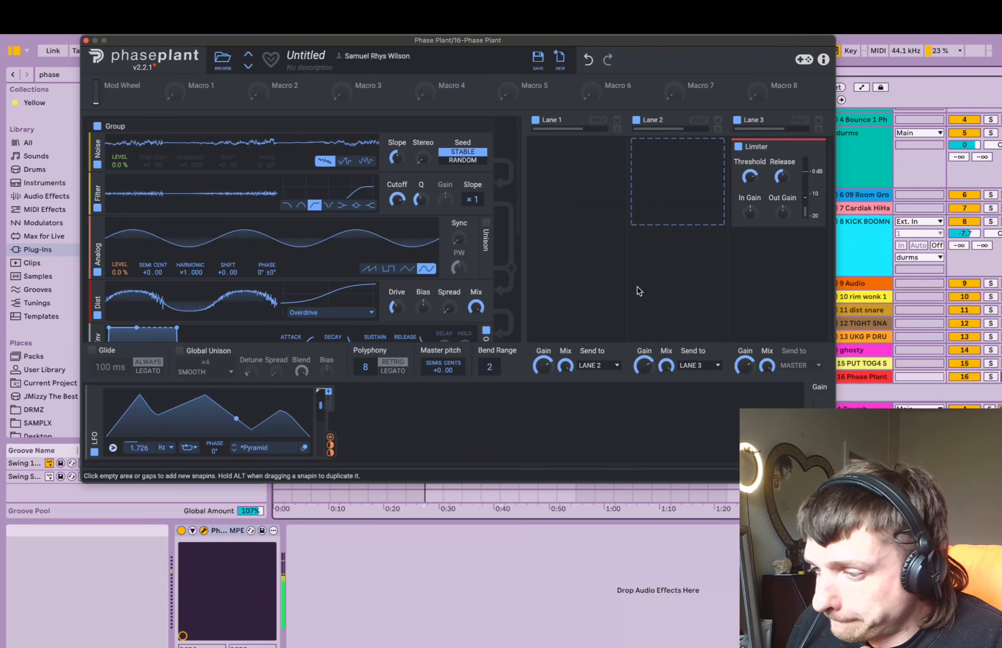
{"action": "left_click_drag", "start_coordinate": [805, 190], "coordinate": [808, 212]}
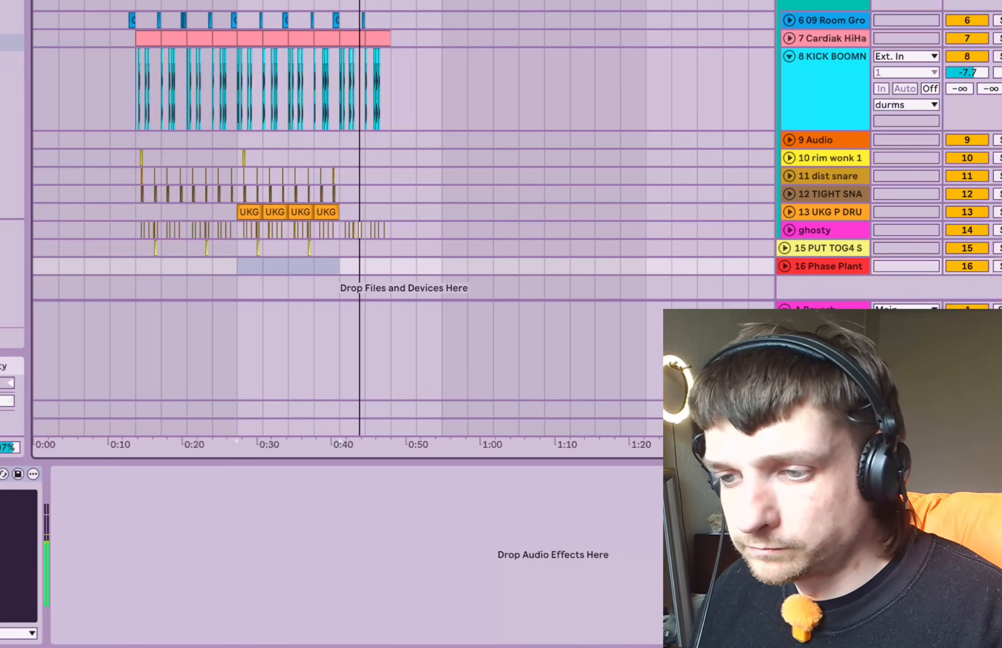
Start recording on the 16 Phase Plant track from bar 9
{"action": "left_click", "coordinate": [136, 2]}
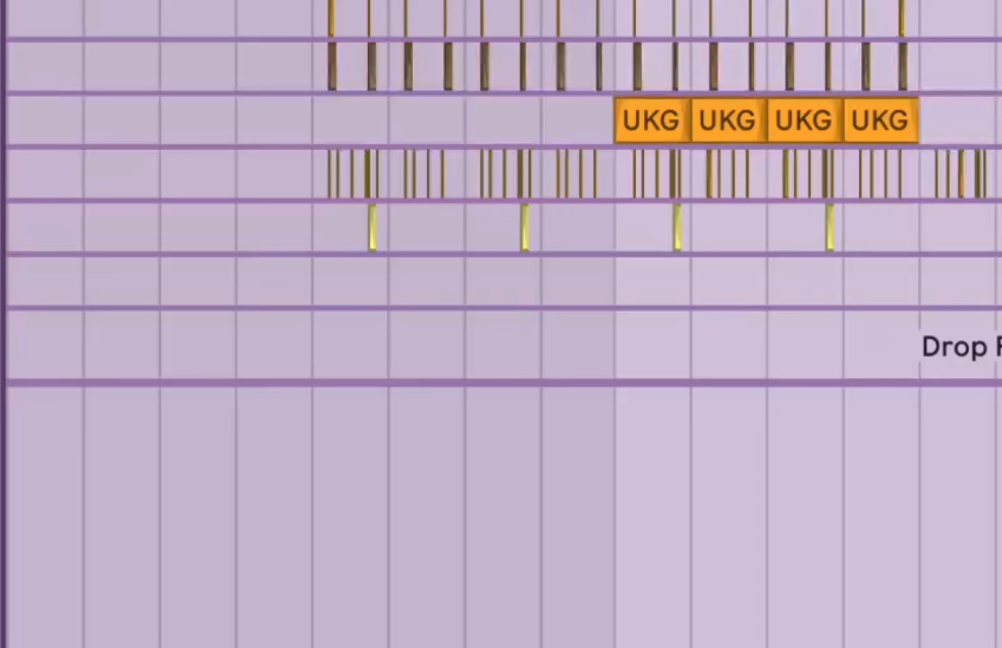
{"action": "key", "text": "F9"}
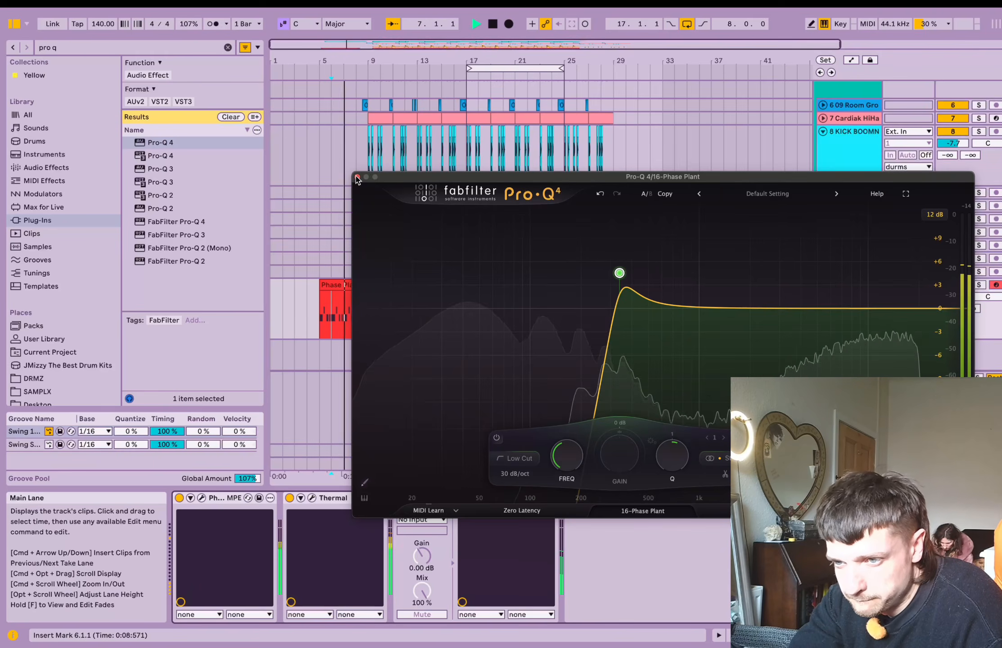
Bypass the Pro-Q 4 on the 16 Phase Plant track and set the track's A-Reverb send to -4.0 dB
{"action": "left_click", "coordinate": [357, 178]}
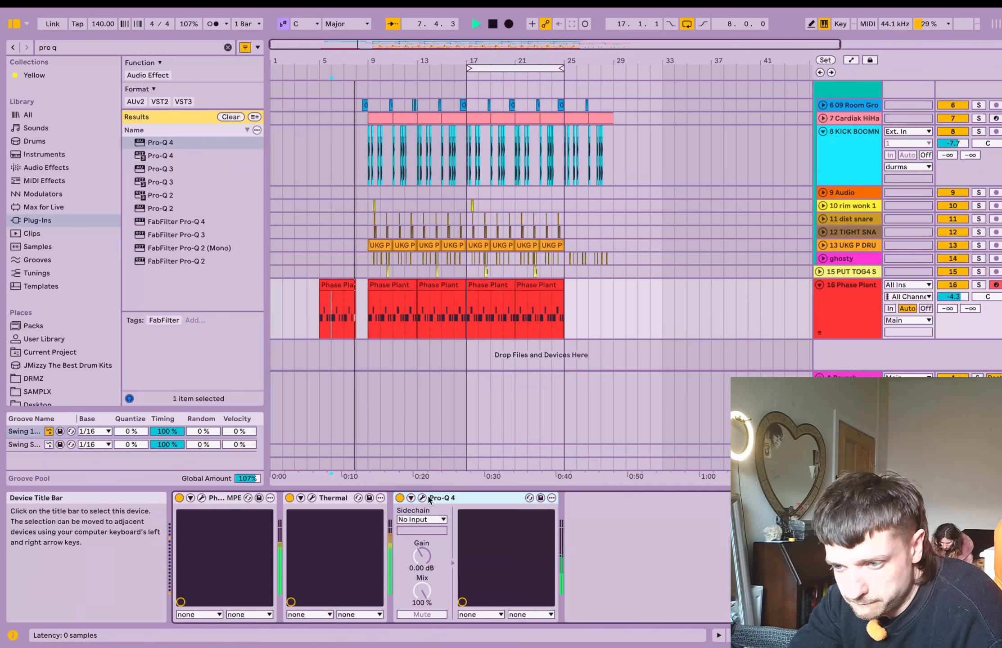
{"action": "left_click", "coordinate": [400, 498]}
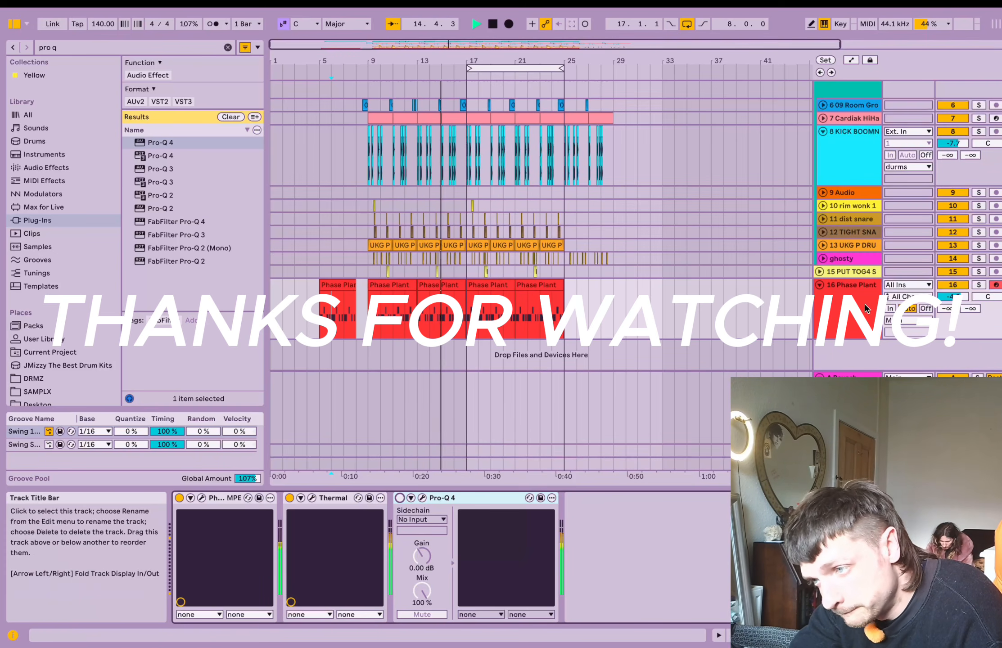
{"action": "left_click_drag", "start_coordinate": [947, 309], "coordinate": [947, 261]}
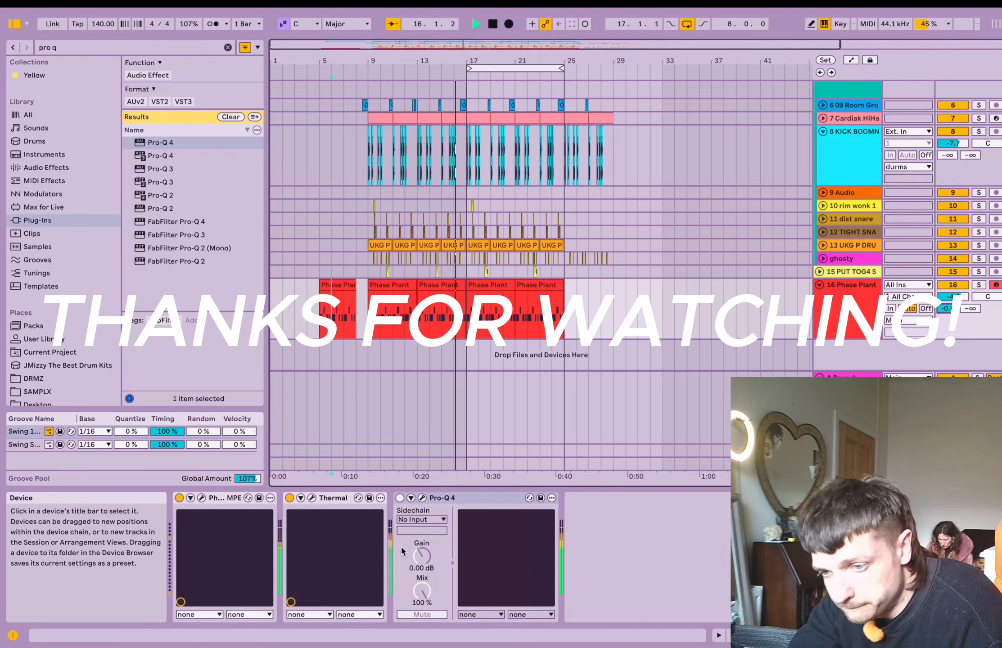
{"action": "left_click", "coordinate": [399, 498]}
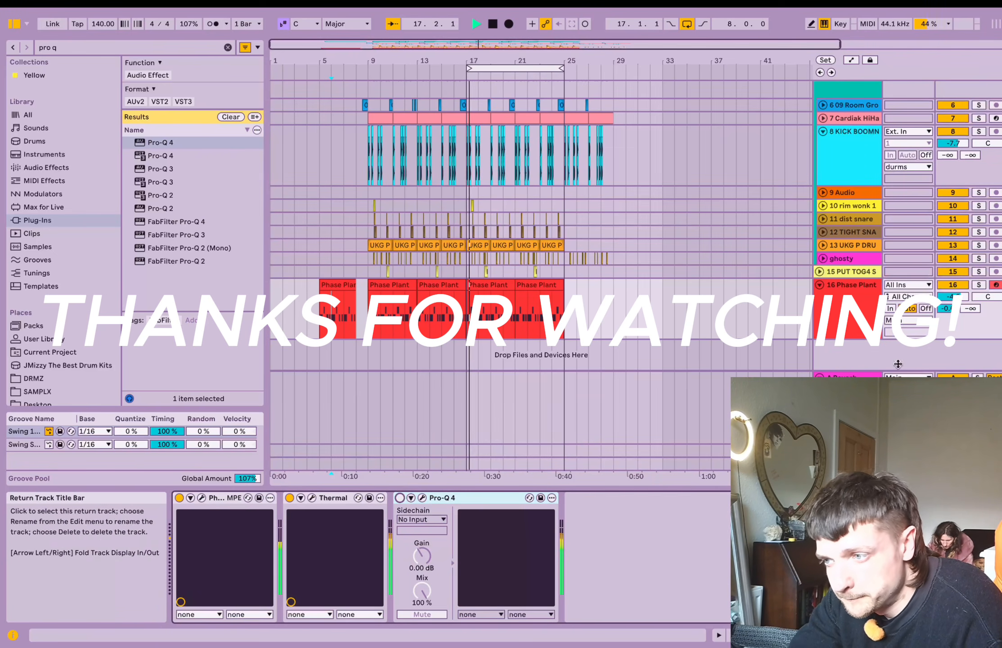
{"action": "left_click_drag", "start_coordinate": [947, 309], "coordinate": [948, 316]}
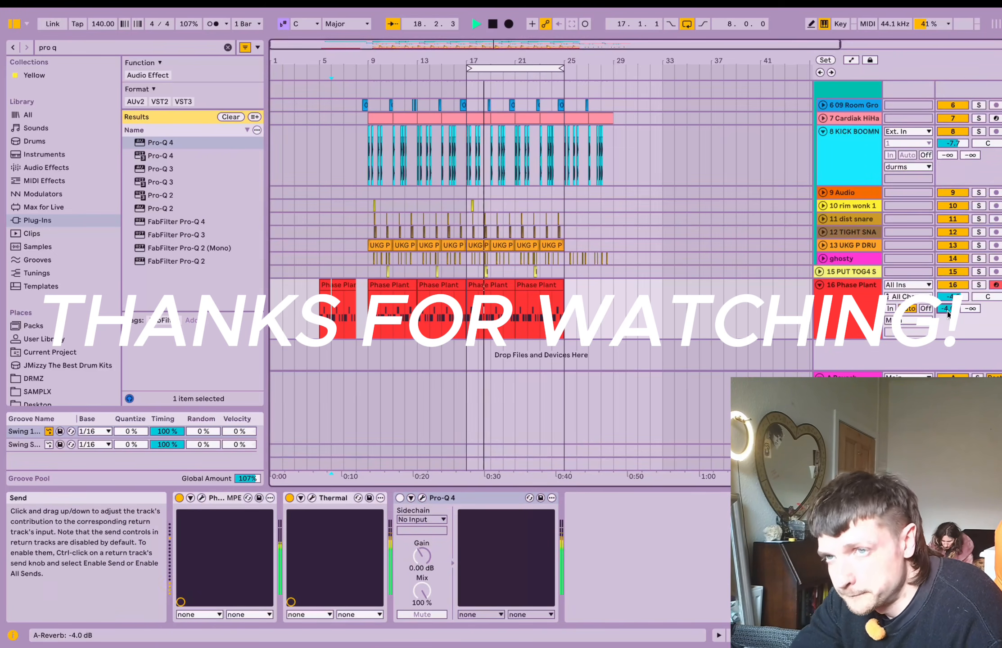